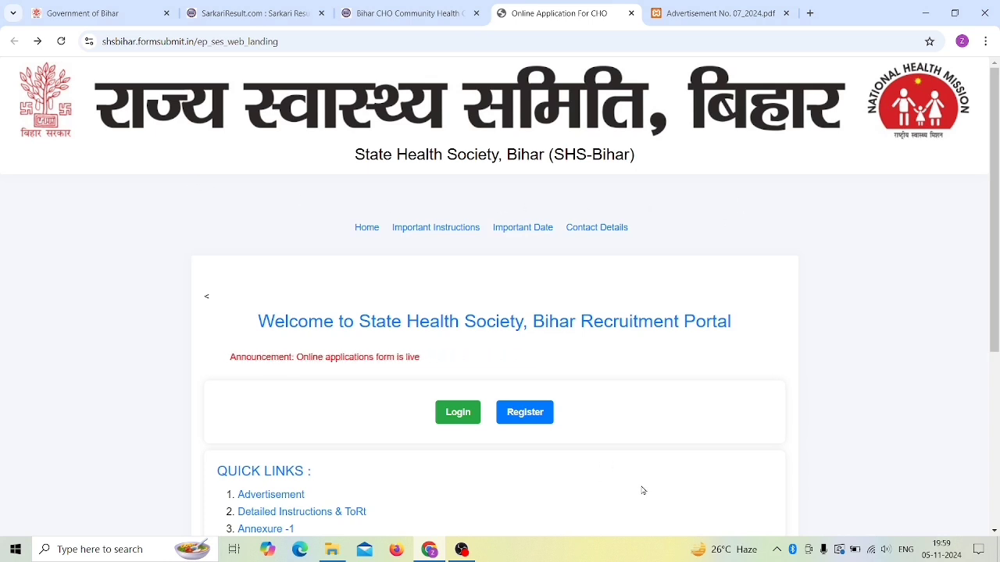
Step: Scroll the SHS Bihar landing page down to the Login/Register box
scroll(640, 480, down, 3)
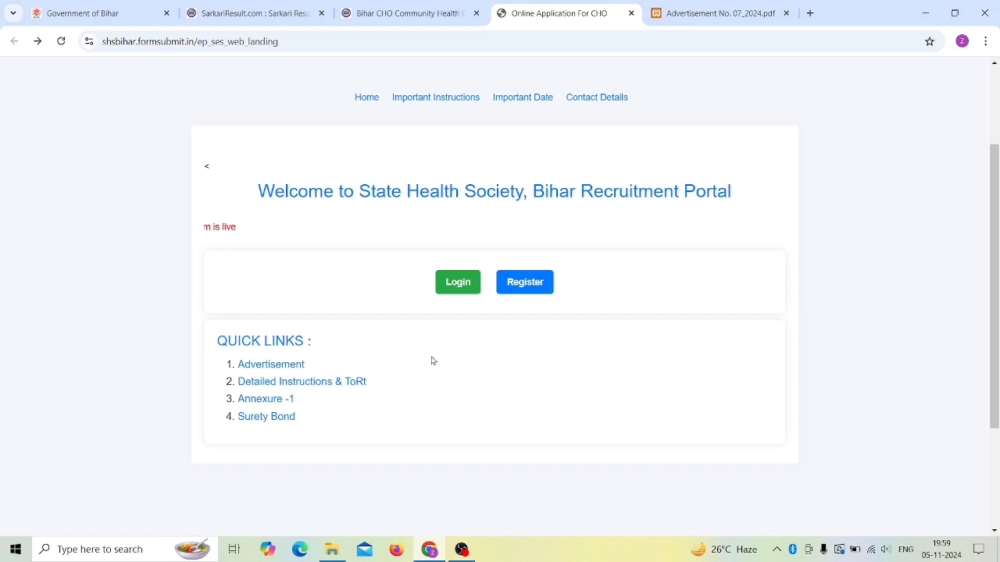
Step: Register a new candidate account with a chosen username and password and sign up
click(532, 288)
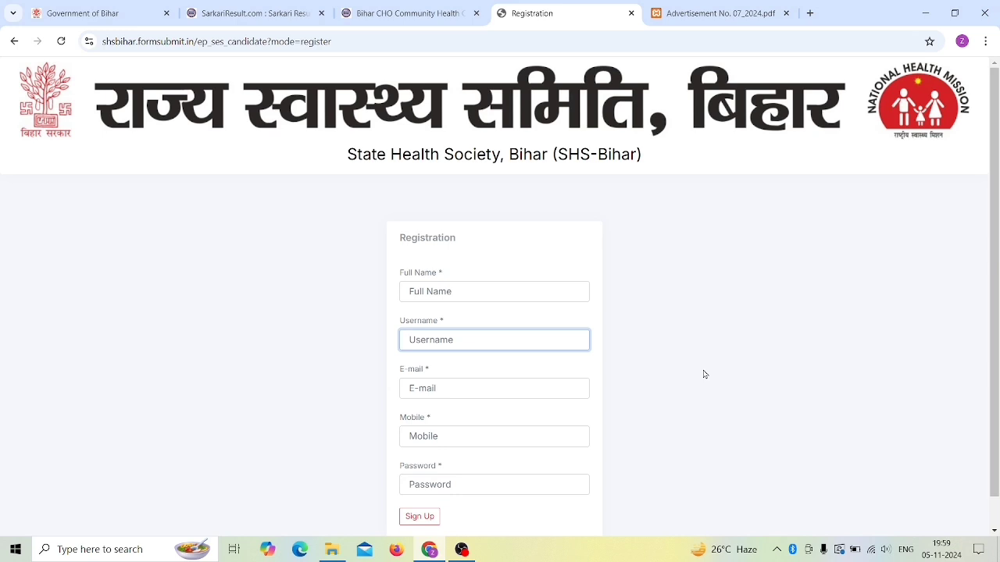
scroll(654, 348, down, 1)
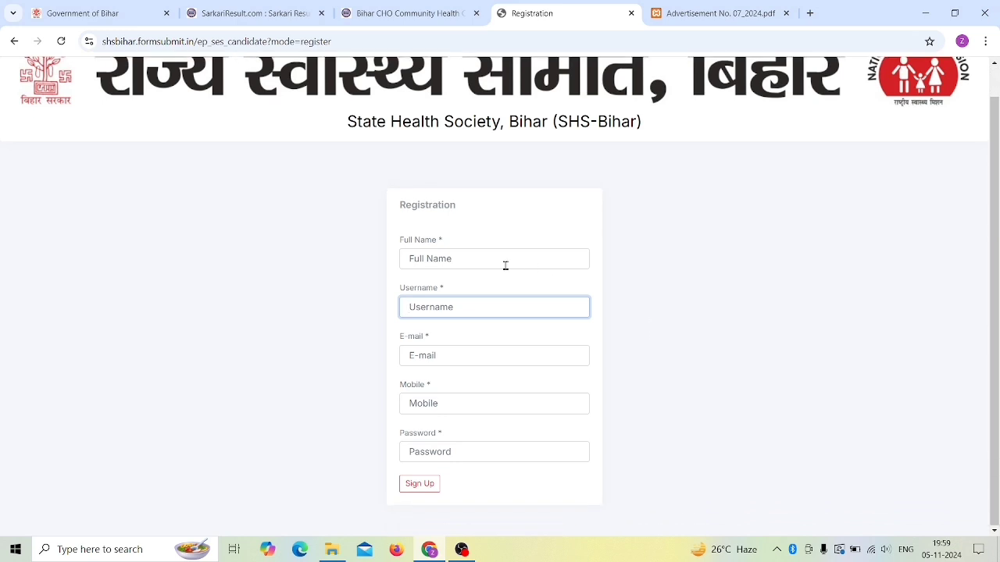
click(487, 257)
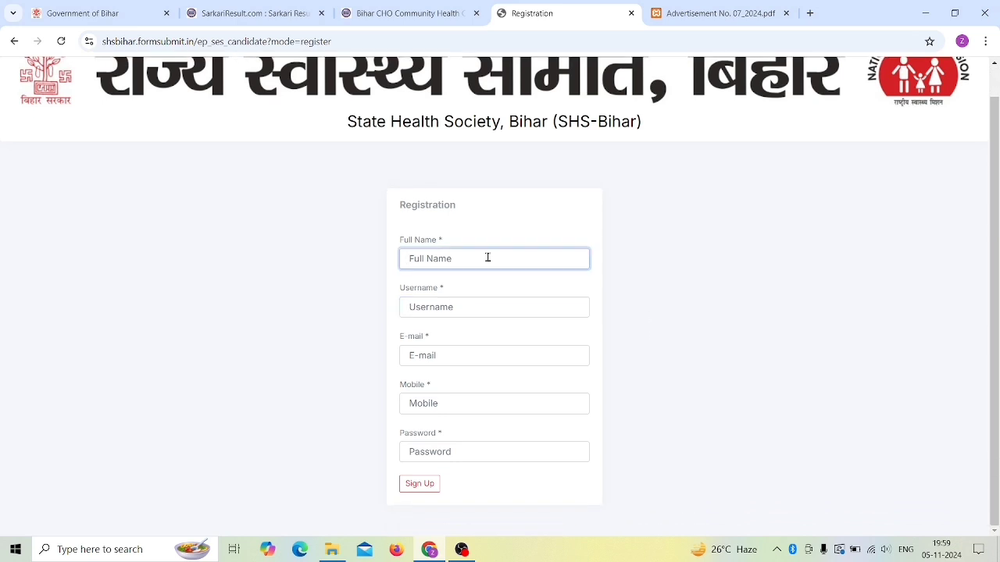
click(441, 309)
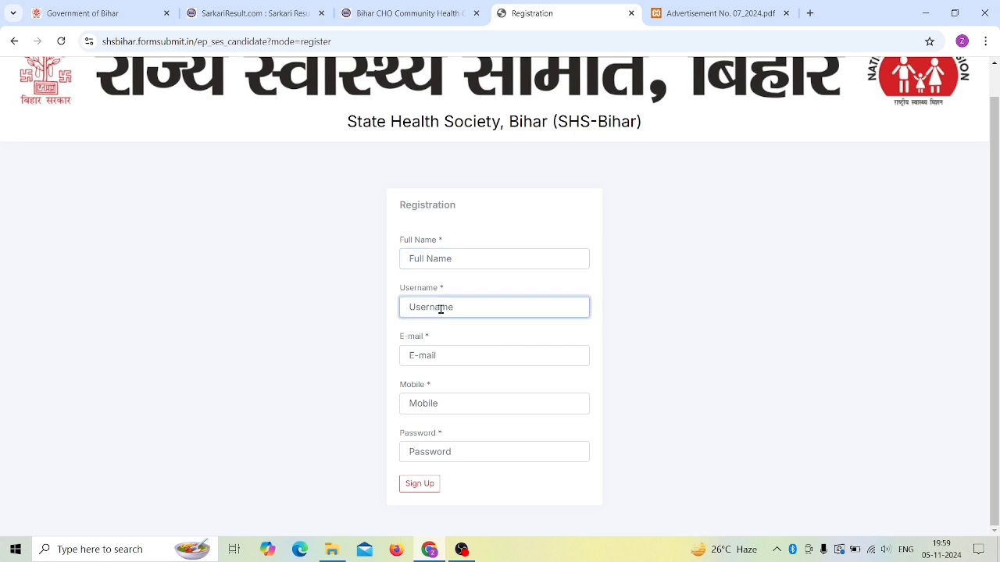
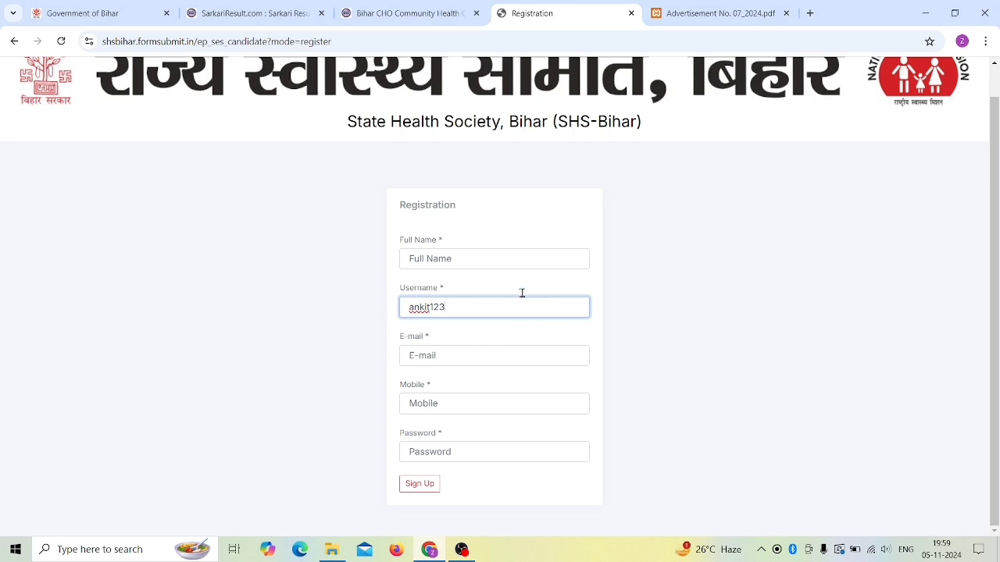
click(448, 350)
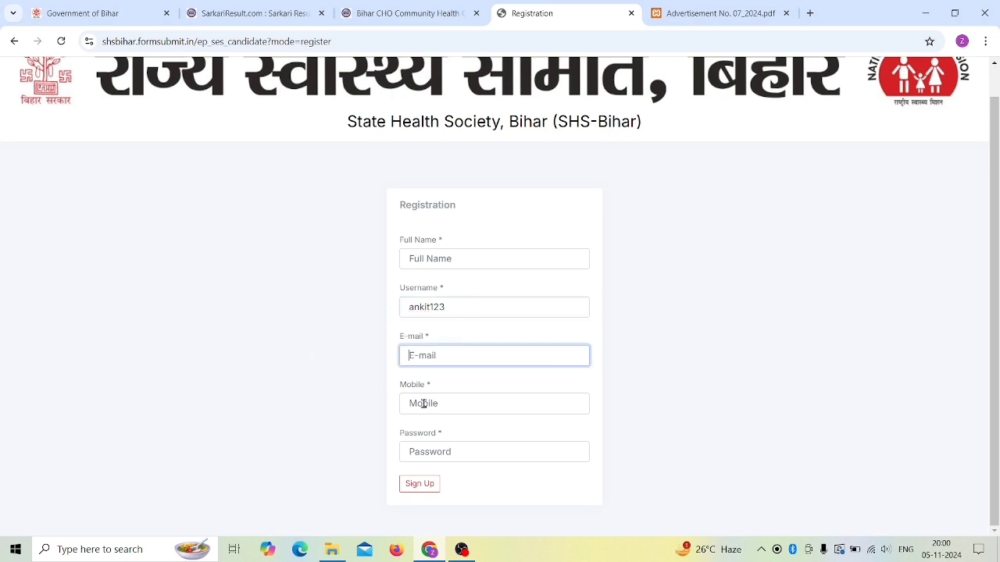
click(435, 450)
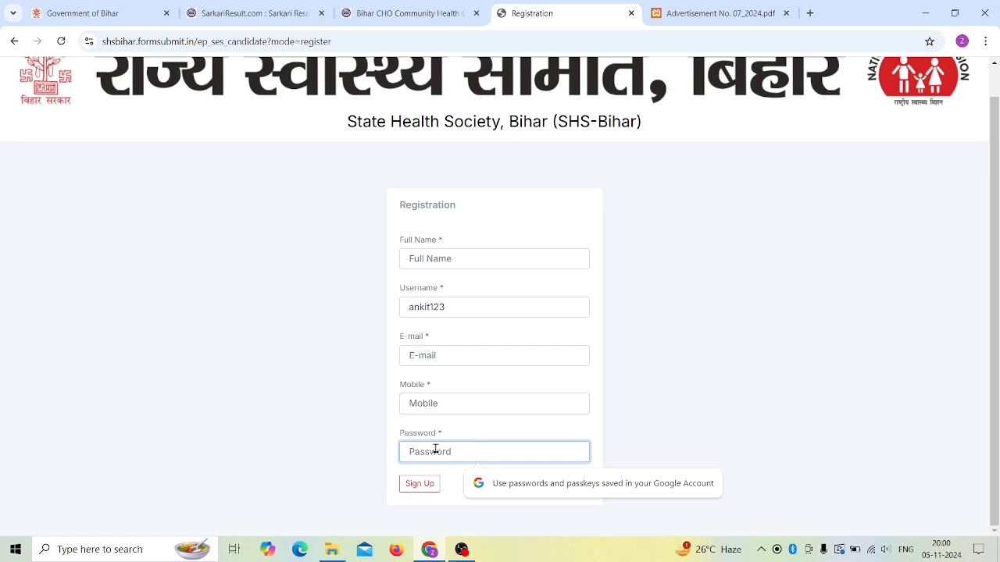
text(••)
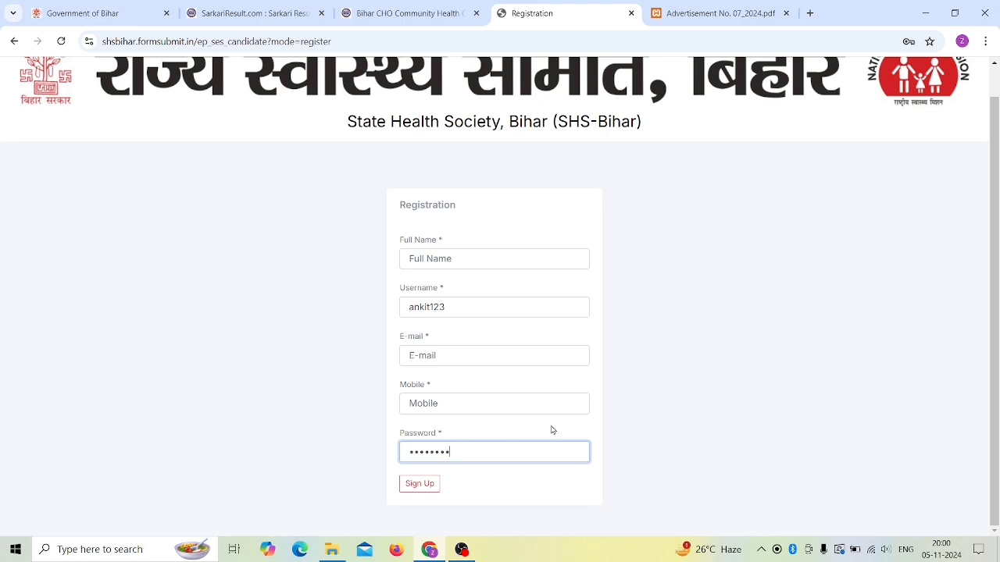
click(420, 485)
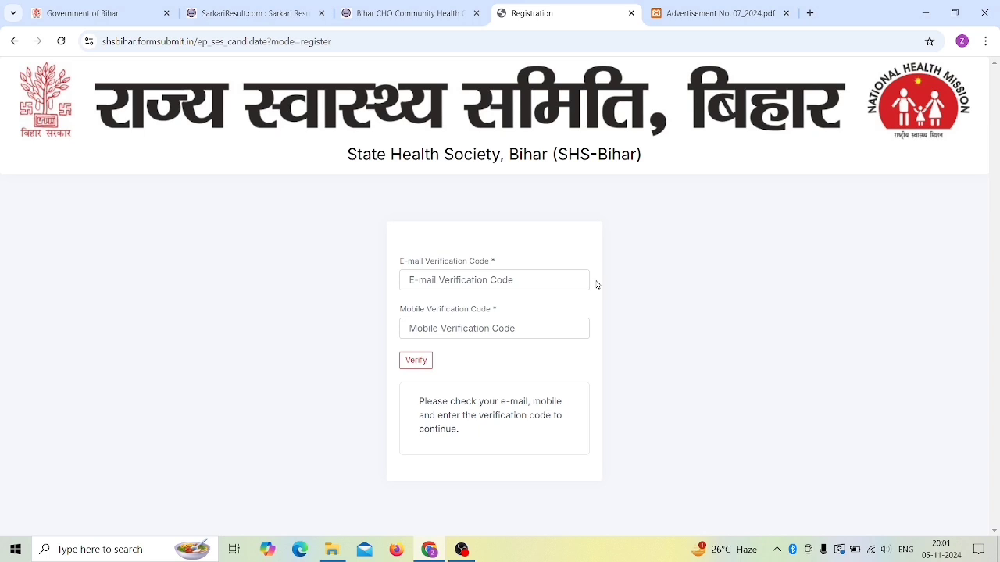
Step: Fill in the e-mail and mobile verification code fields
click(467, 279)
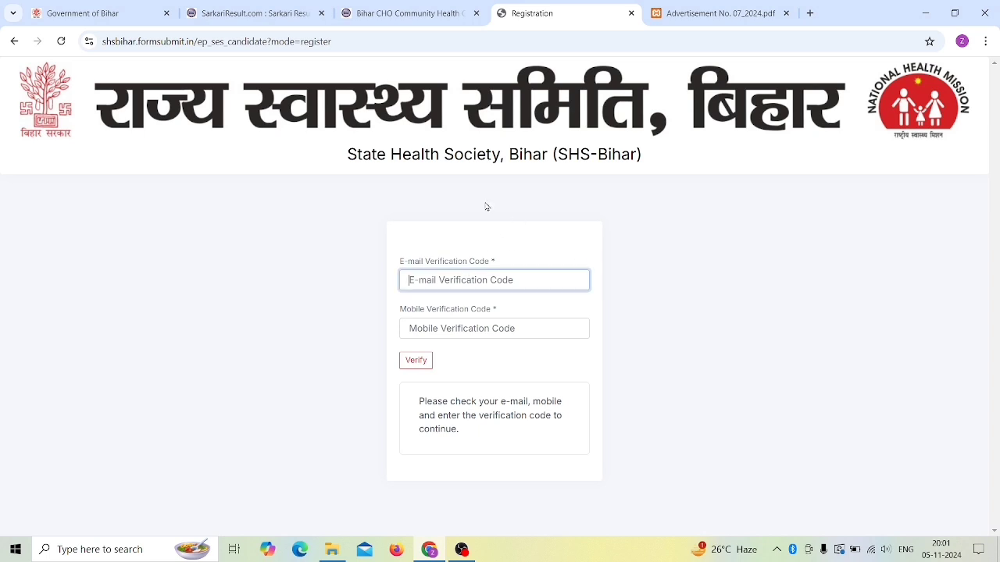
click(480, 324)
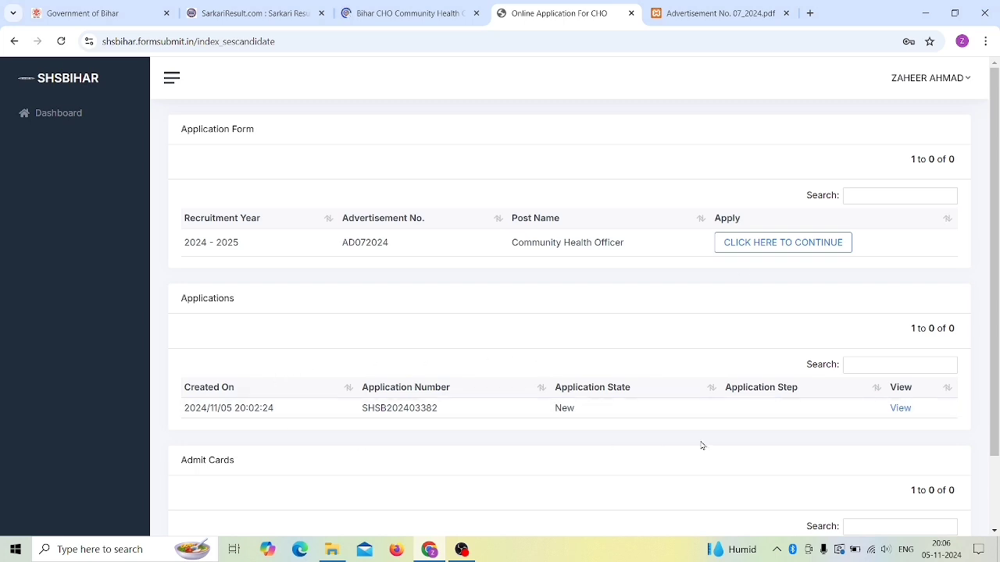
Step: Open the Community Health Officer application, accept Declaration - 1 and save
click(902, 408)
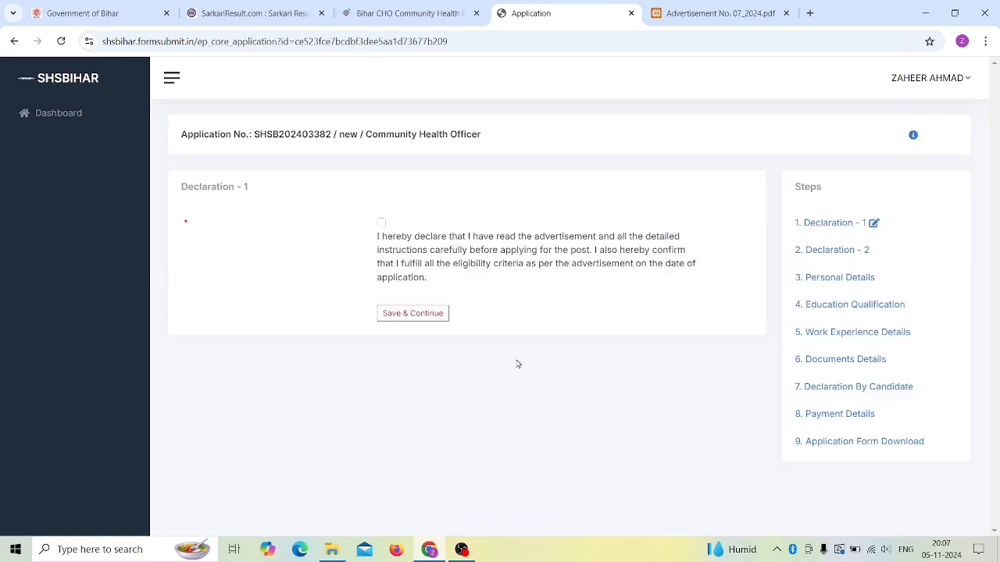
click(382, 225)
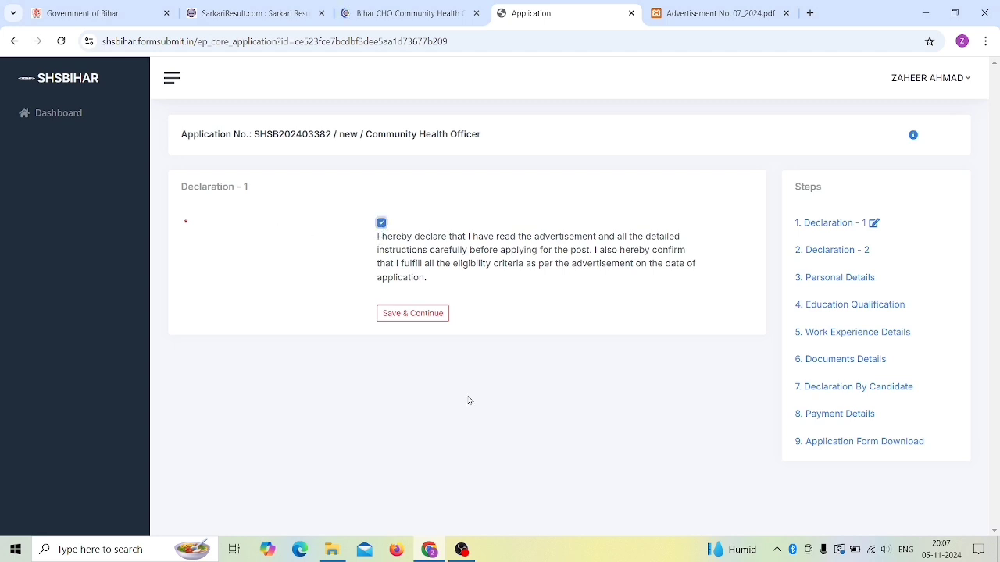
click(412, 319)
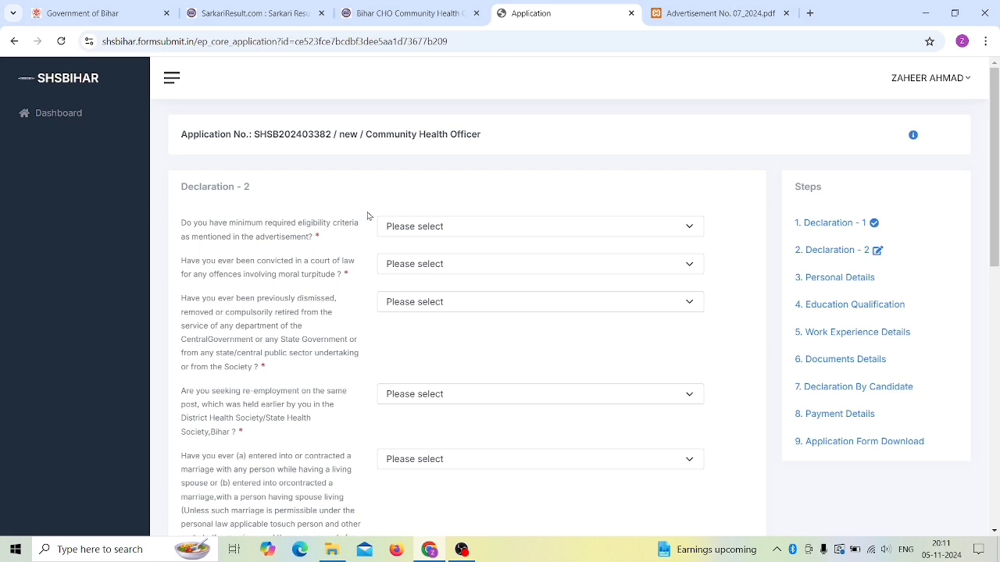
Step: Answer Yes to the eligibility question and No to the conviction question
click(404, 232)
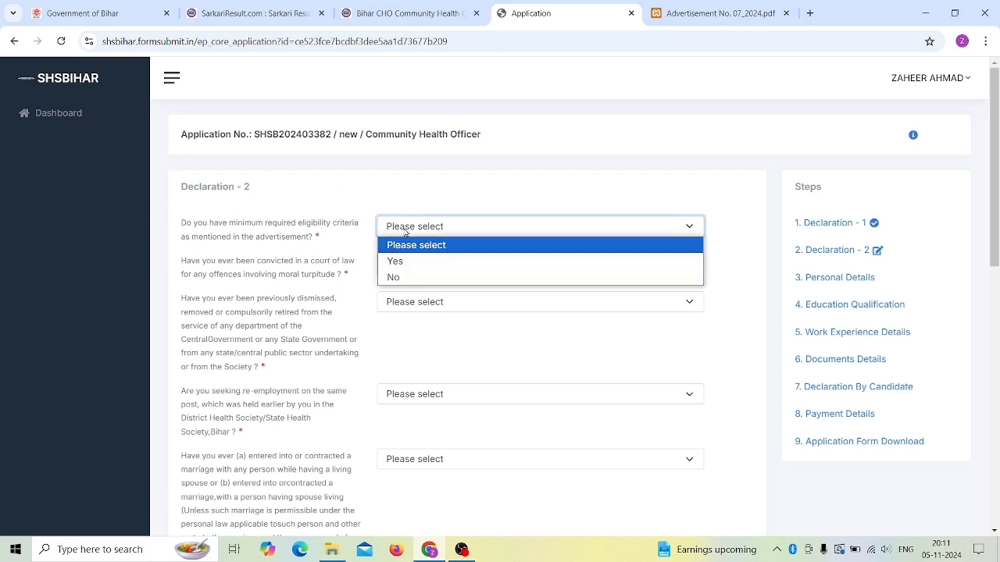
click(400, 261)
click(414, 264)
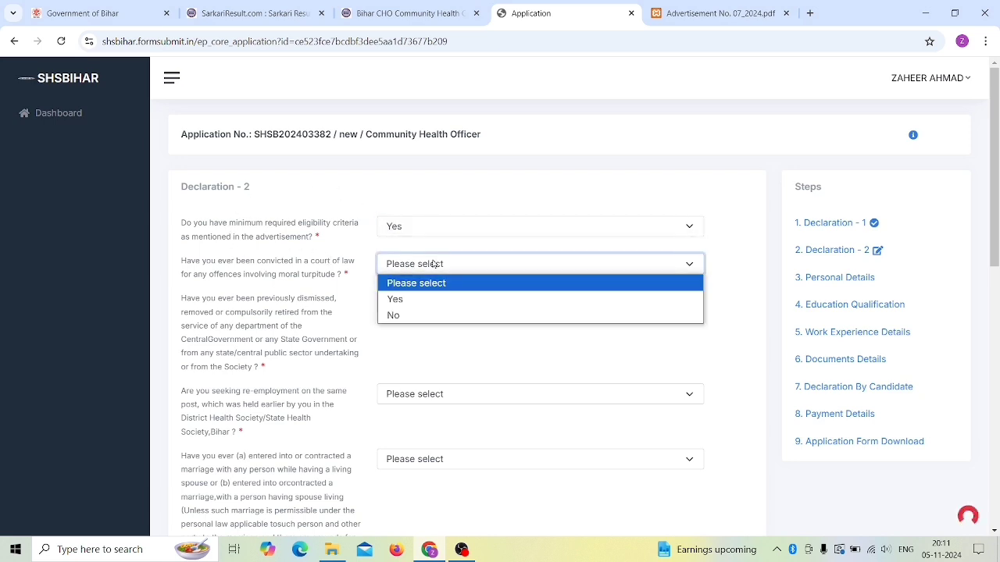
click(467, 193)
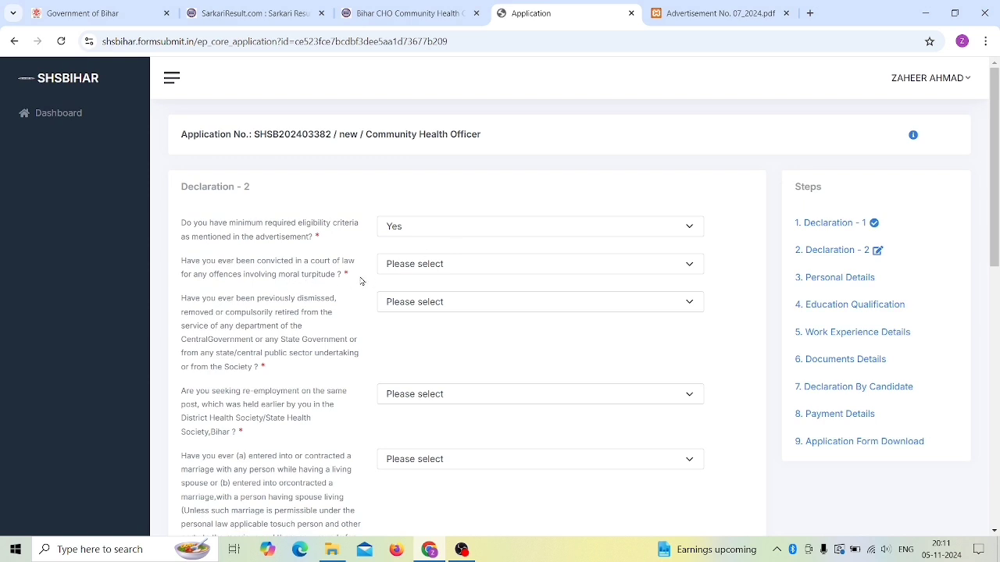
click(435, 267)
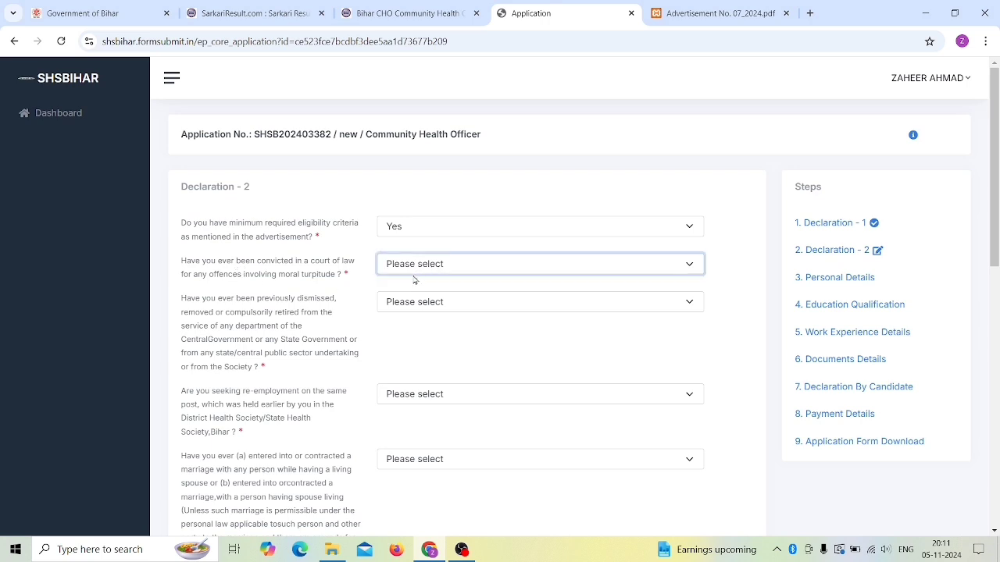
click(414, 270)
click(412, 316)
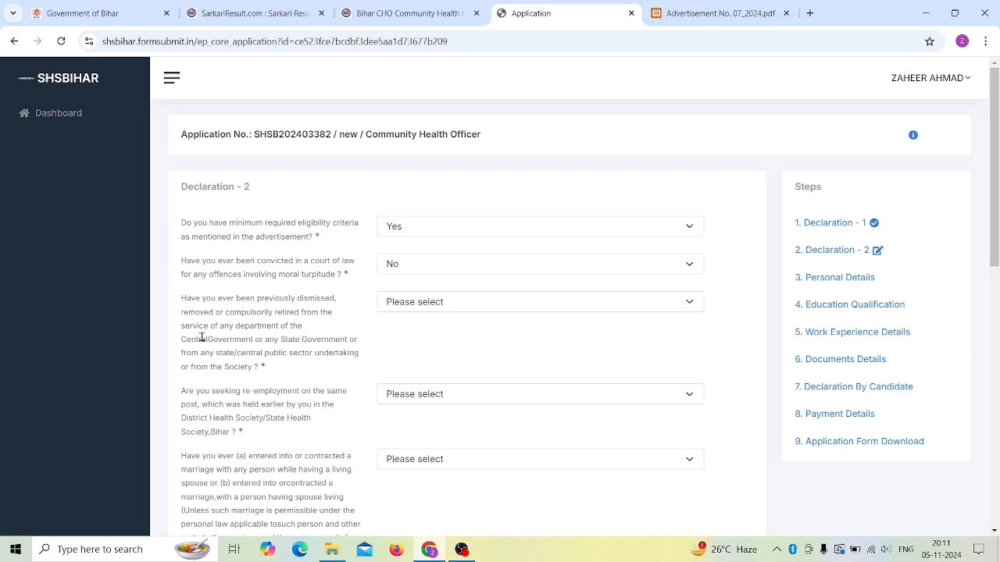
drag(294, 339, 363, 344)
click(249, 327)
Step: Answer No to the dismissal and re-employment questions
click(435, 304)
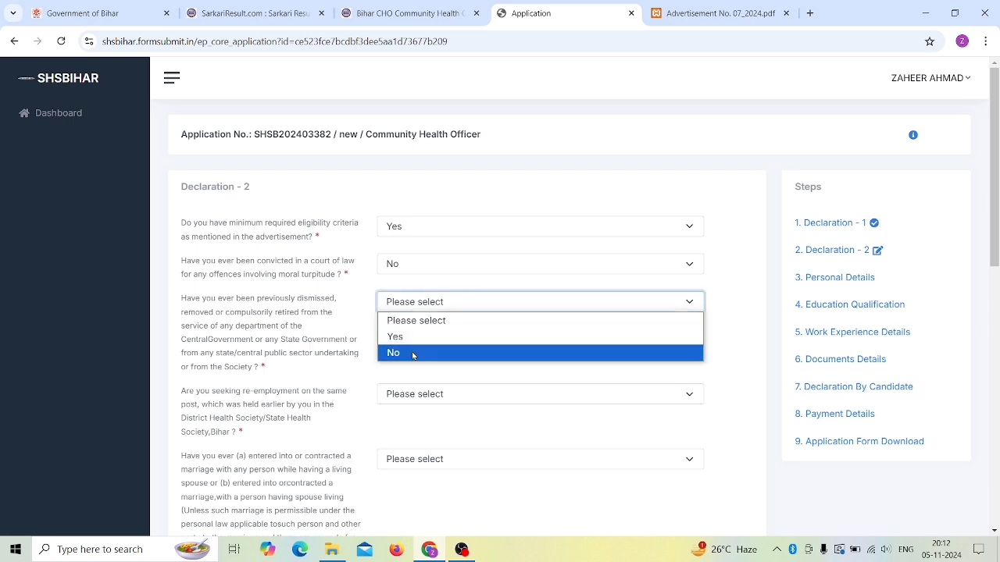
click(413, 352)
scroll(352, 336, down, 1)
scroll(352, 336, down, 1)
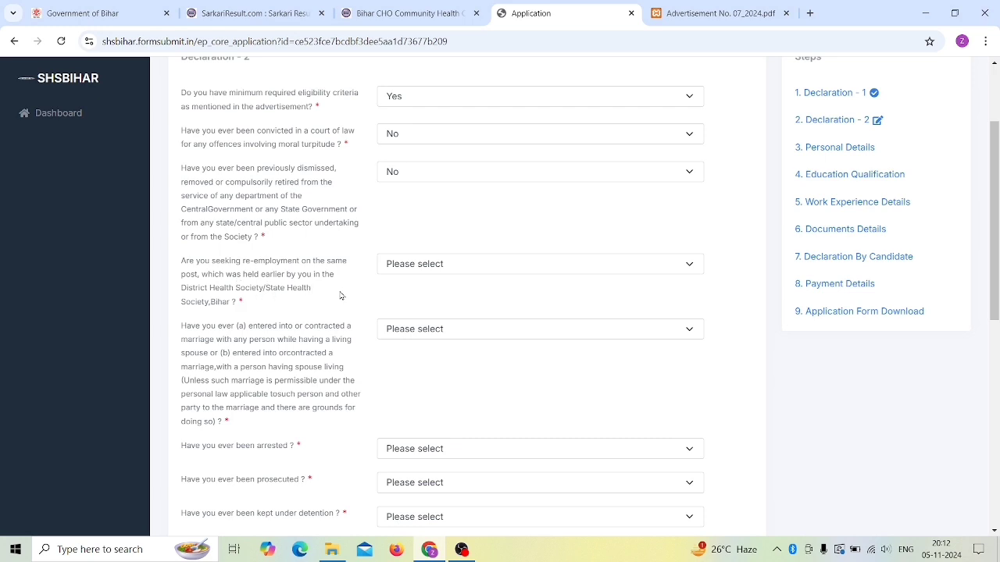
click(414, 269)
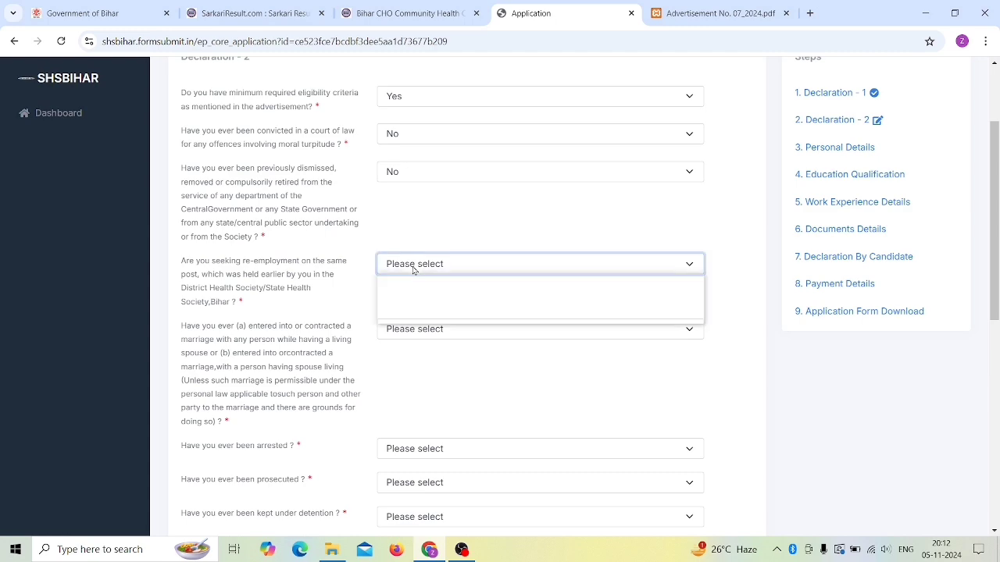
click(410, 315)
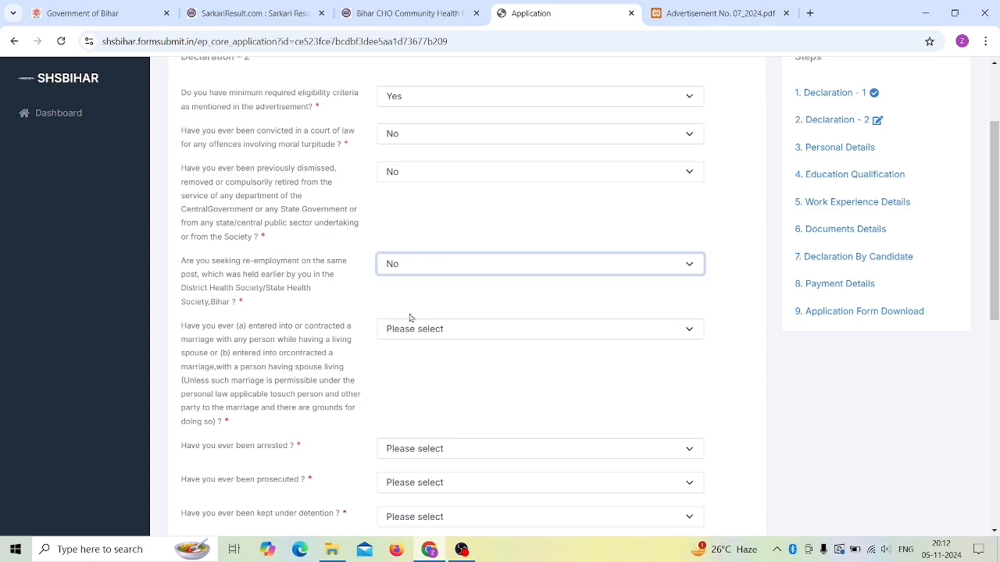
scroll(353, 282, down, 2)
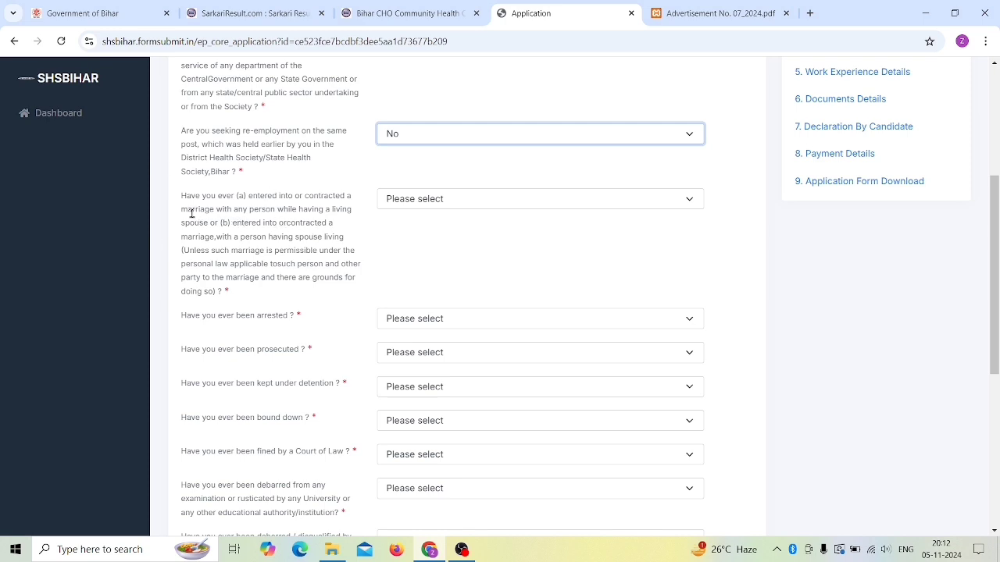
Step: Answer No to the marriage and arrested questions
drag(192, 213, 286, 212)
click(335, 213)
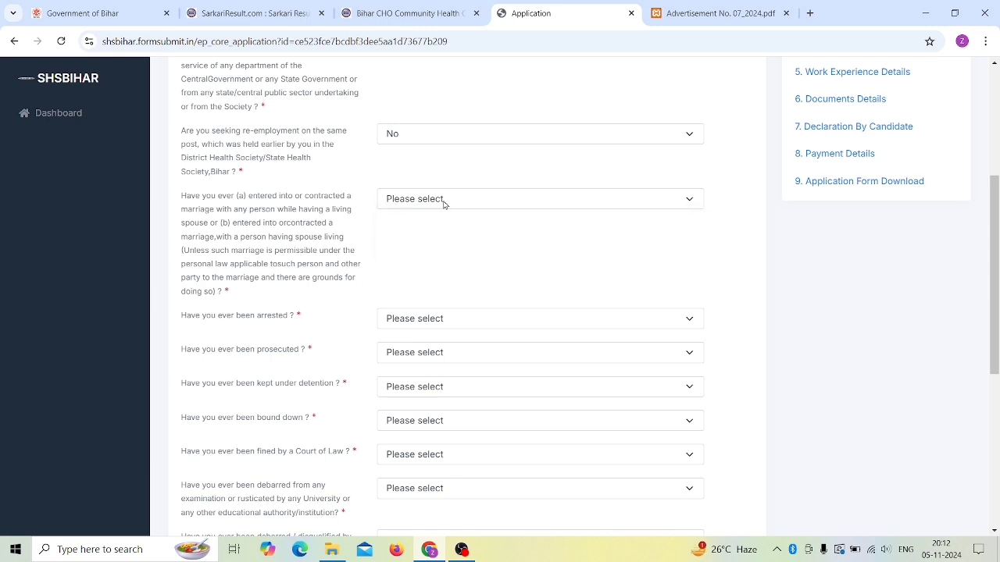
click(443, 202)
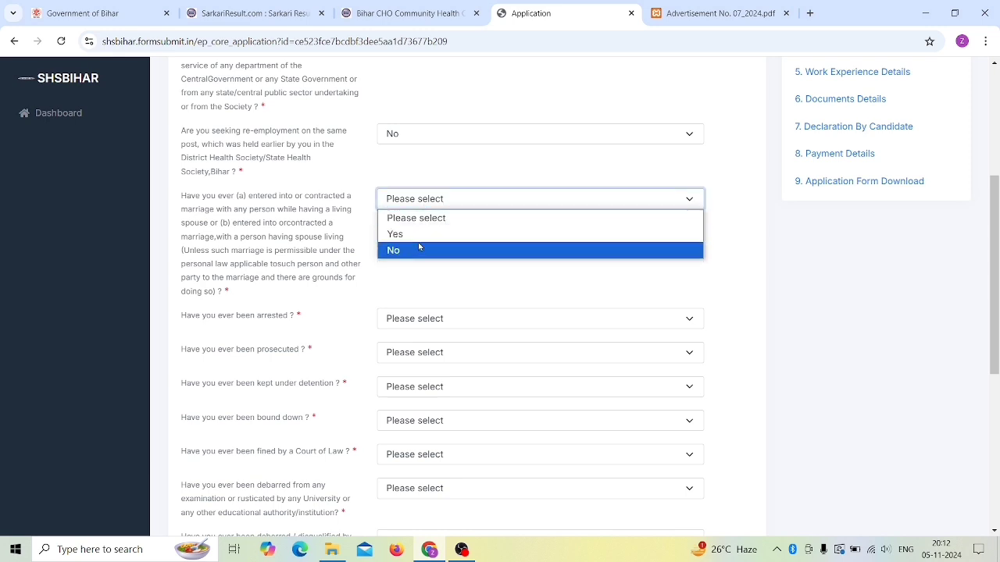
click(415, 250)
scroll(415, 257, down, 2)
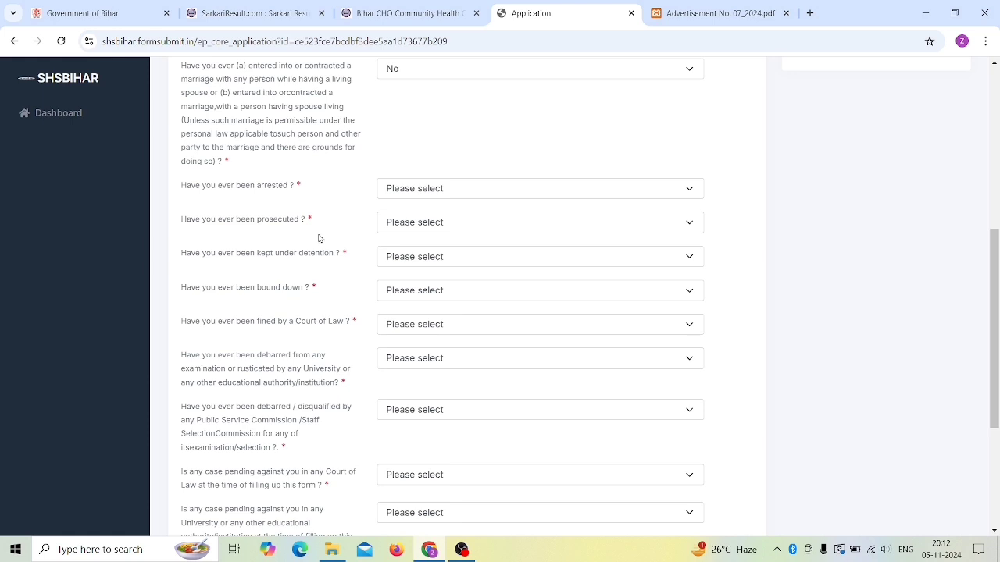
click(406, 193)
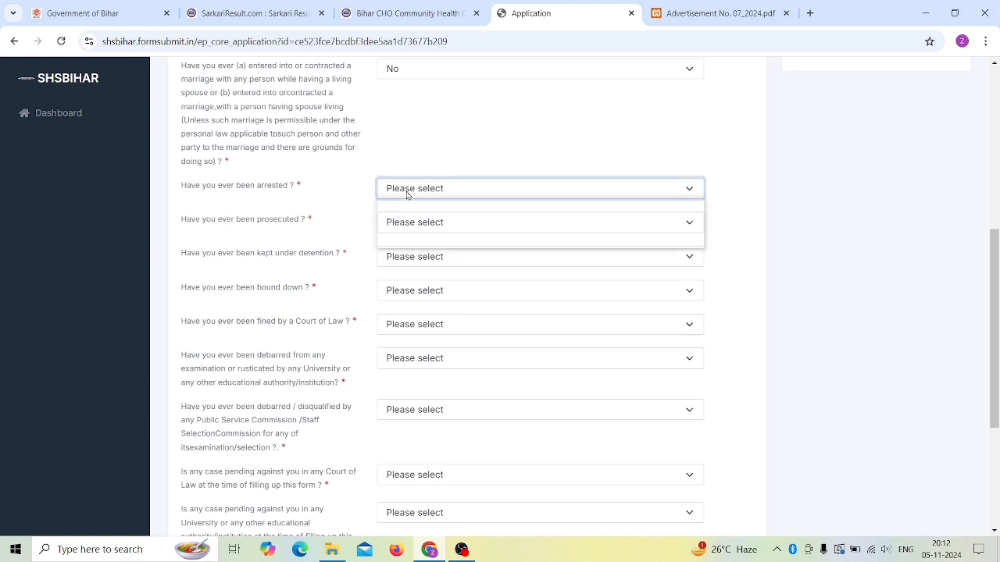
click(407, 239)
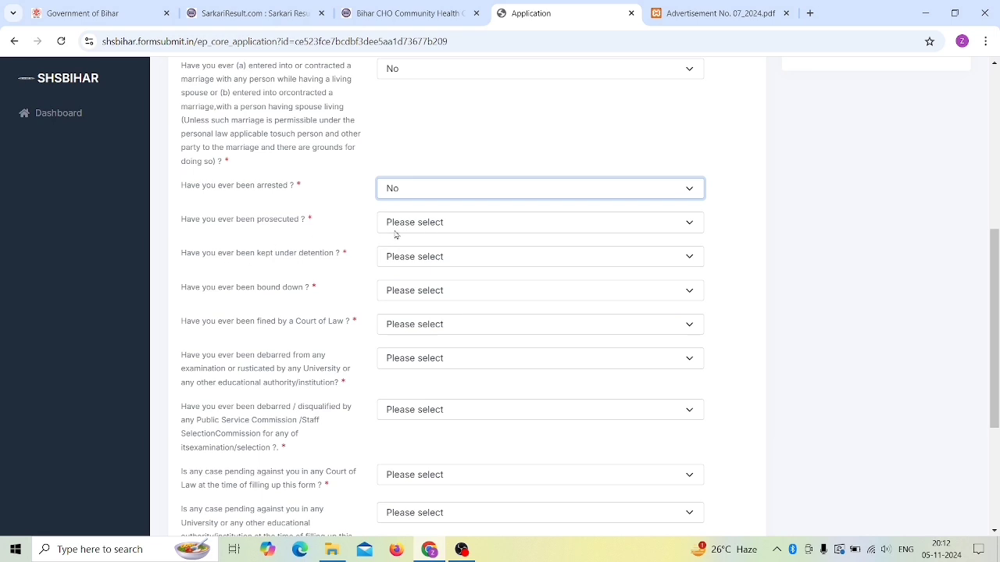
Step: Answer No to the prosecuted, detention and bound-down questions
click(431, 226)
click(417, 261)
click(421, 233)
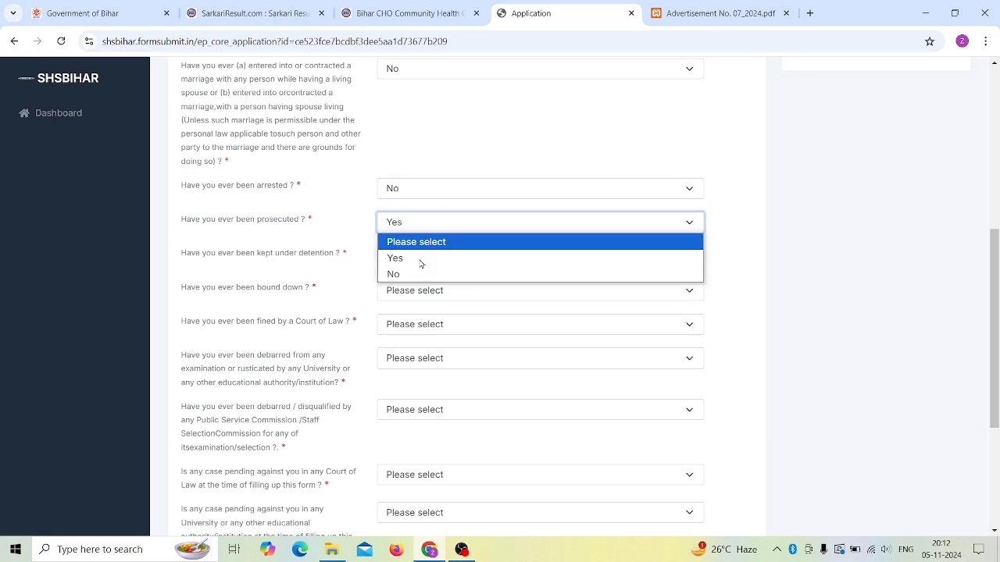
click(419, 273)
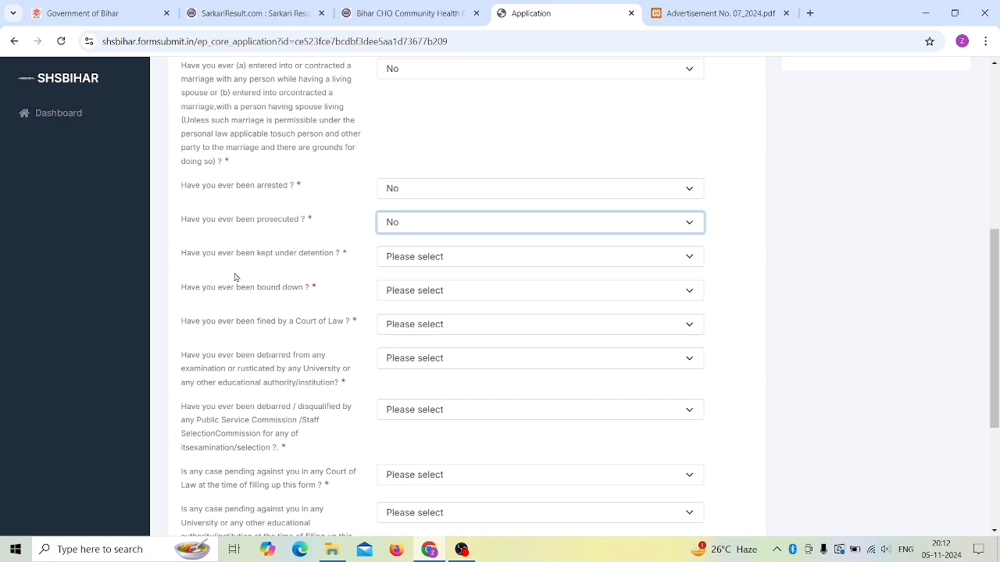
click(423, 262)
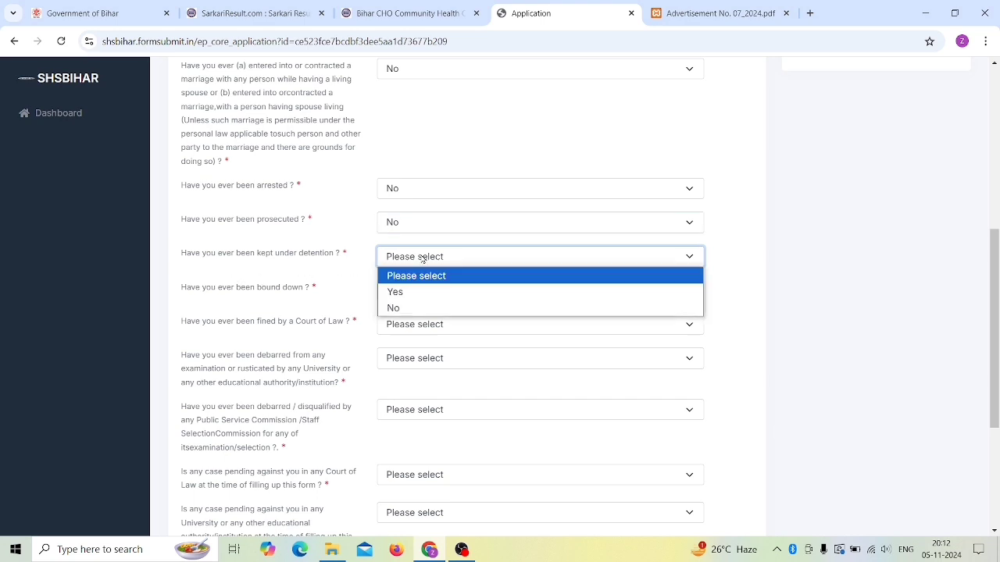
click(415, 312)
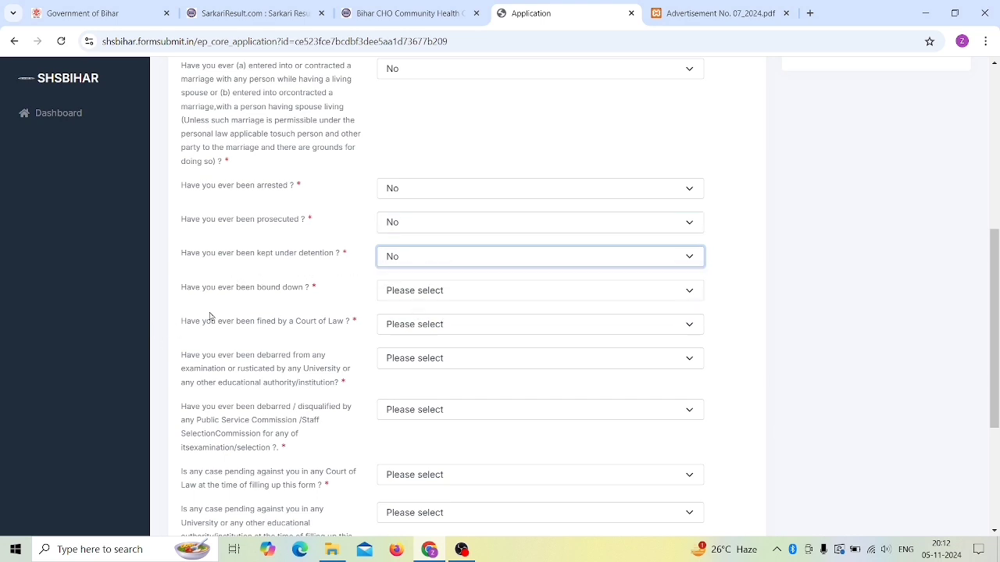
click(420, 290)
click(416, 343)
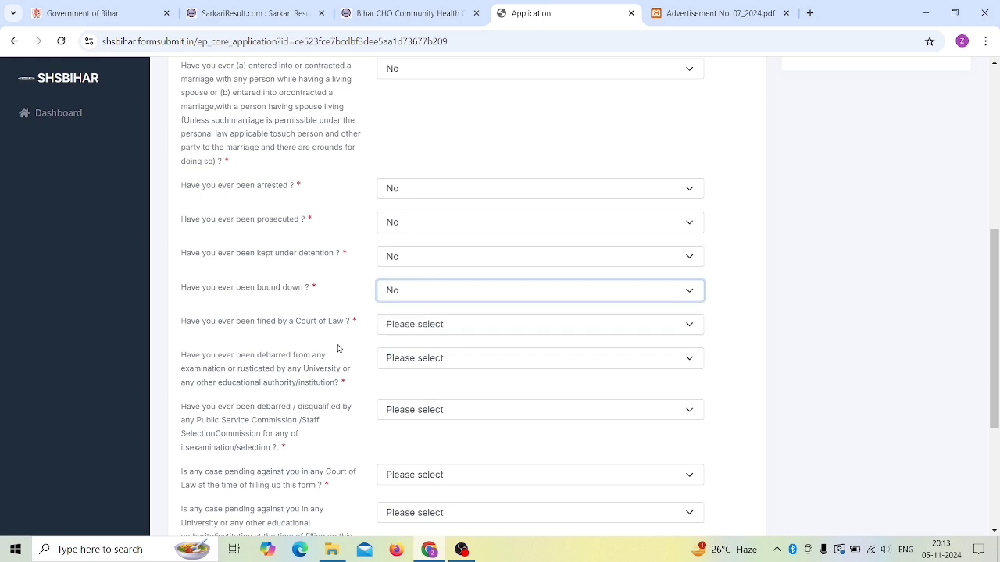
scroll(338, 349, down, 2)
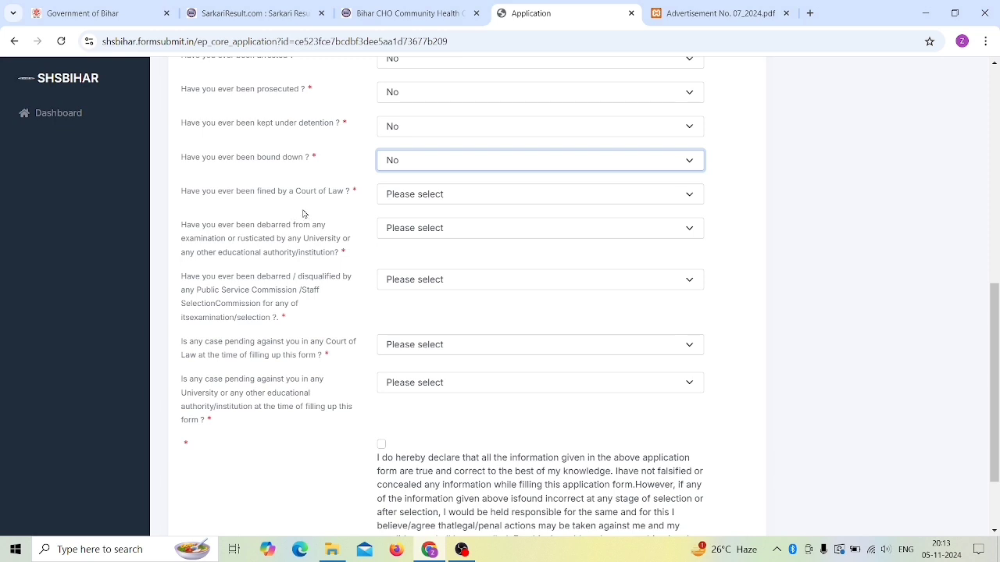
Step: Answer No to being fined by a court and debarred from examinations
click(418, 198)
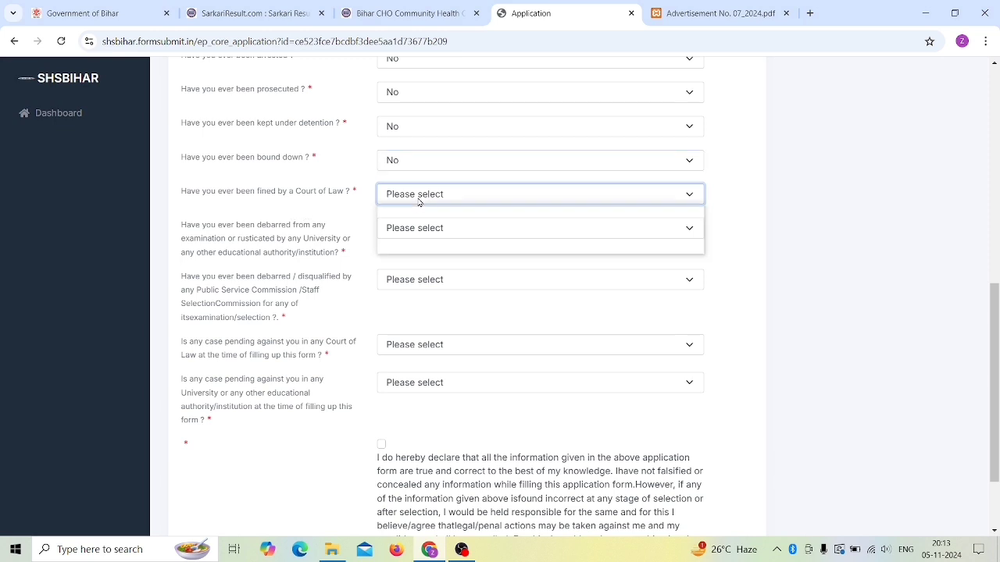
click(418, 199)
click(419, 201)
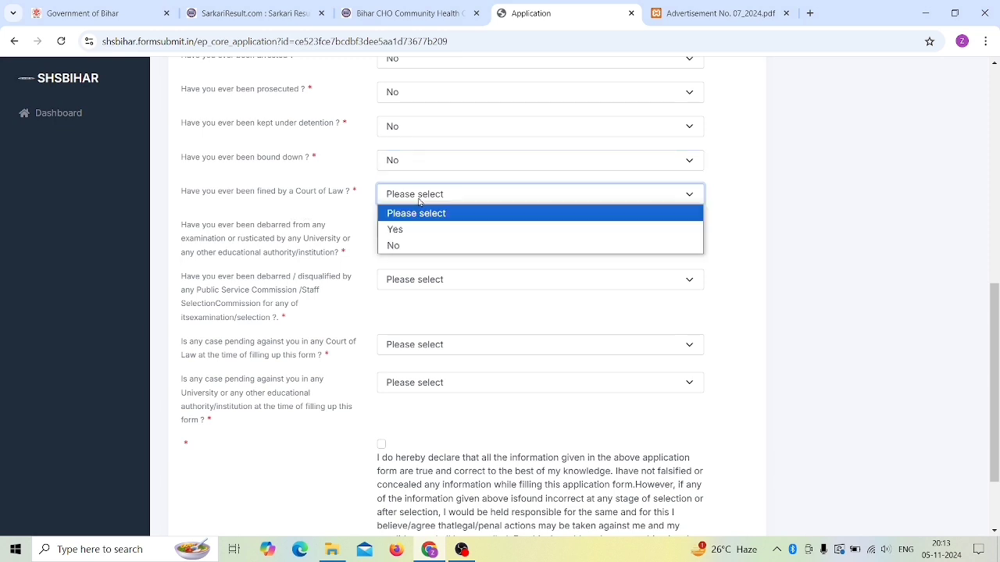
click(414, 247)
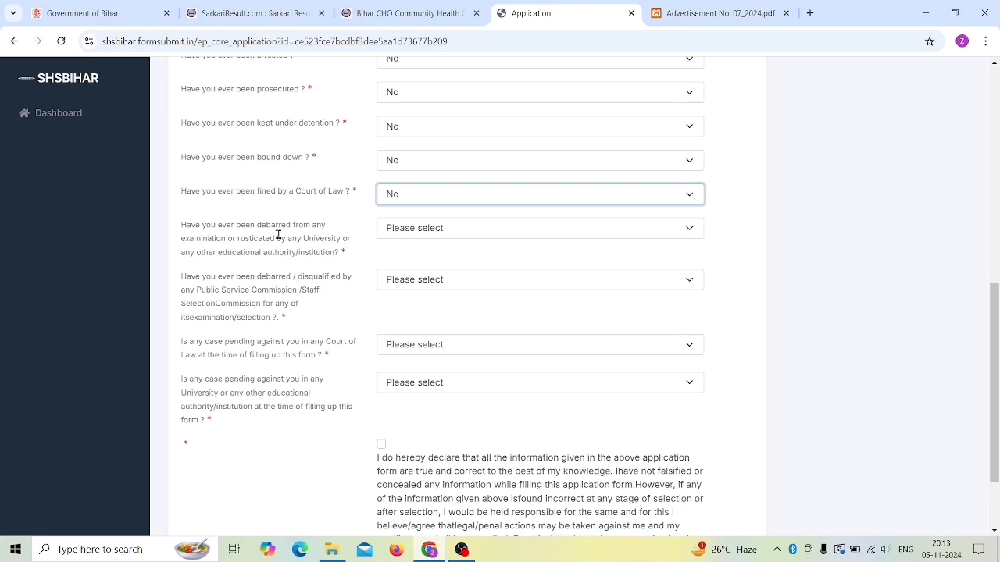
click(427, 234)
click(394, 279)
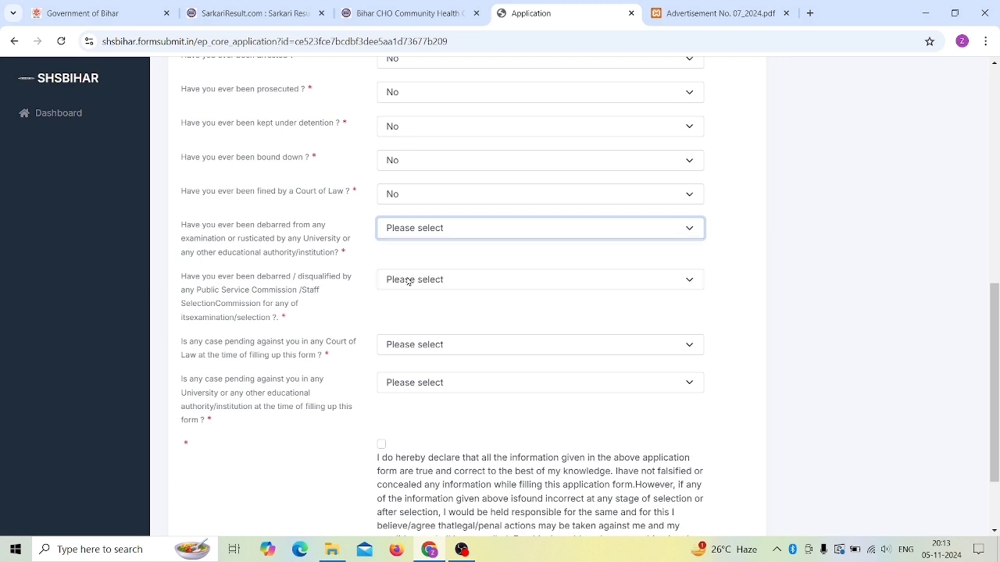
click(362, 332)
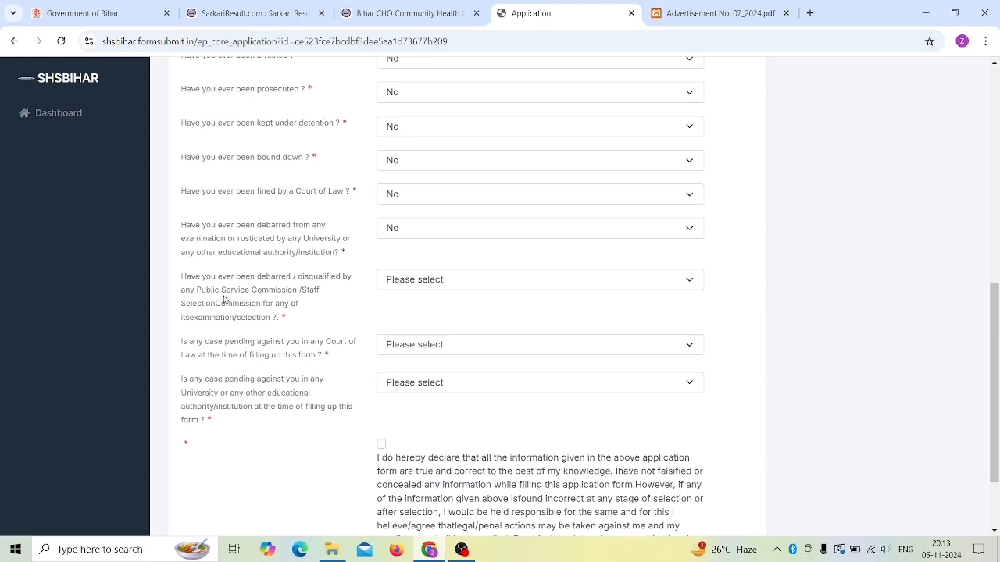
Step: Answer No to the commission debarment question
drag(224, 299, 303, 292)
drag(221, 304, 301, 306)
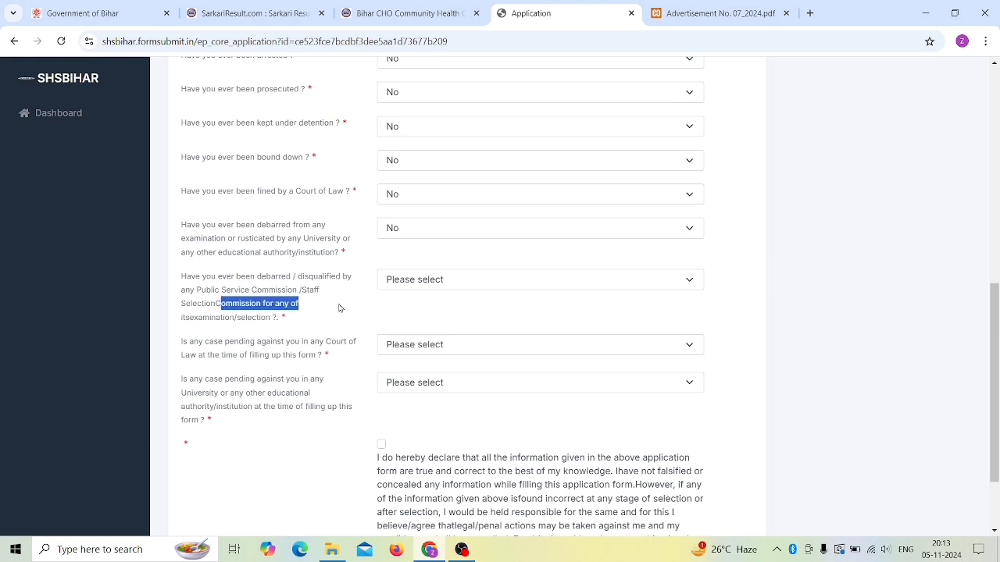
click(321, 300)
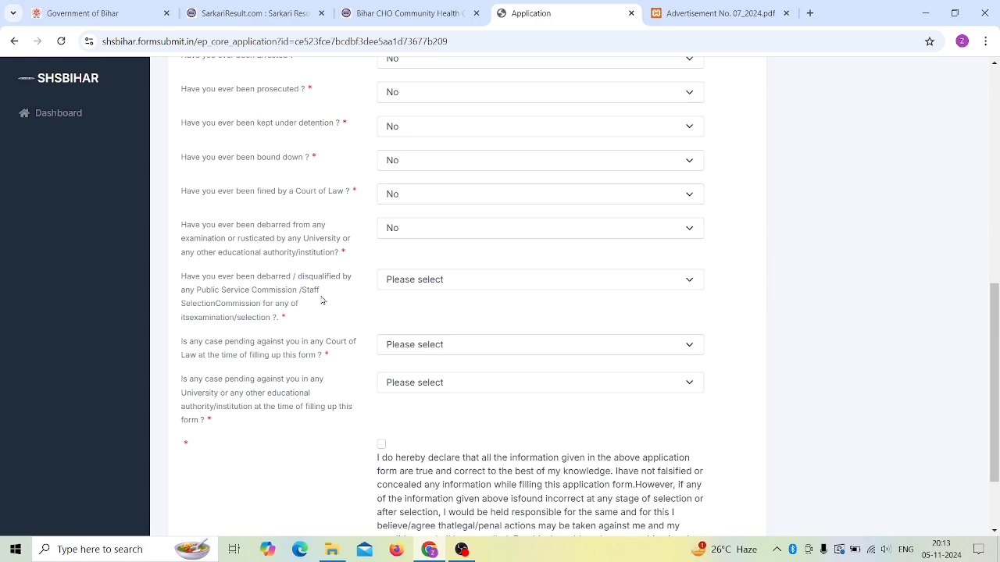
click(411, 284)
click(411, 284)
click(411, 284)
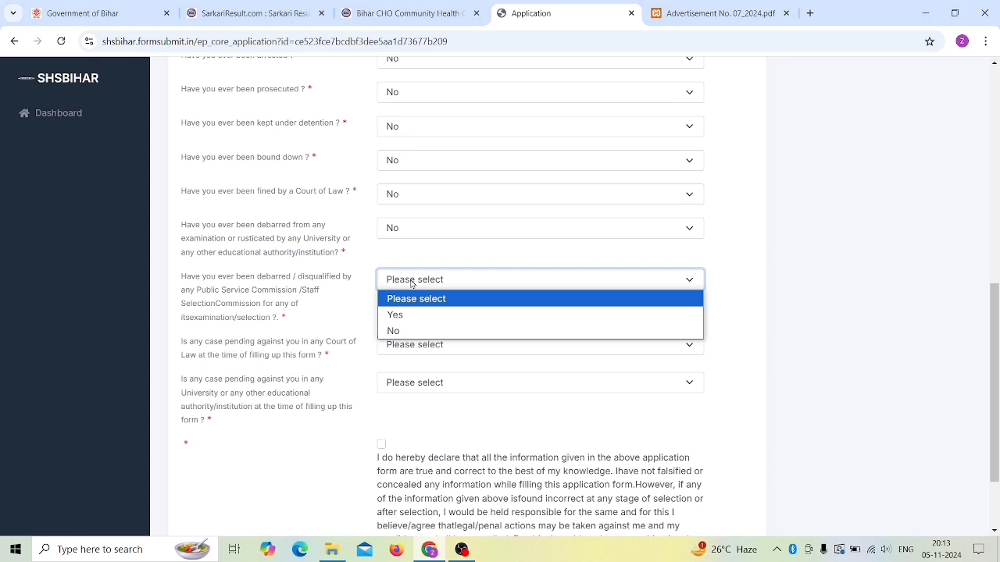
click(406, 331)
scroll(231, 378, down, 1)
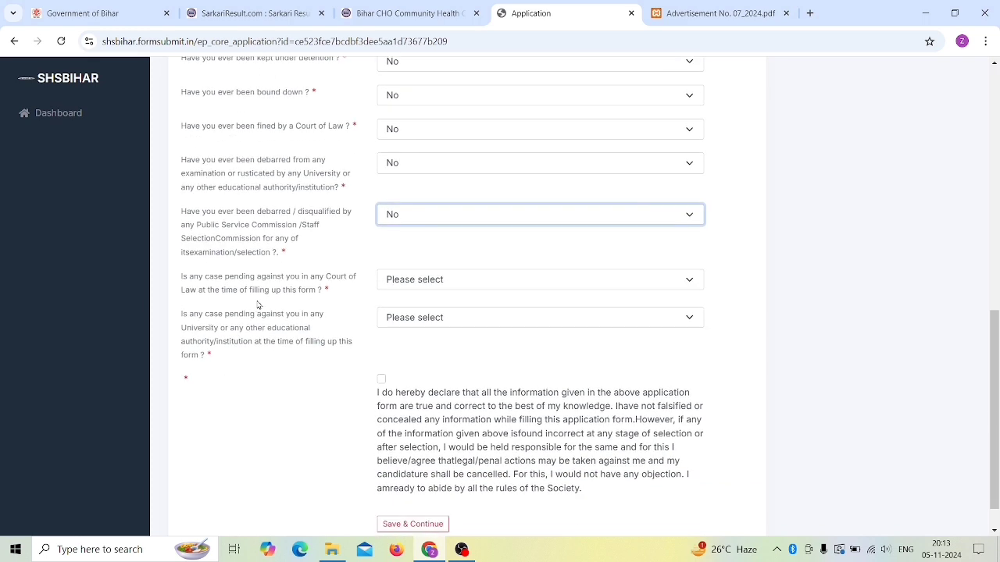
Step: Answer No to pending court and university cases and tick the truth declaration
click(404, 283)
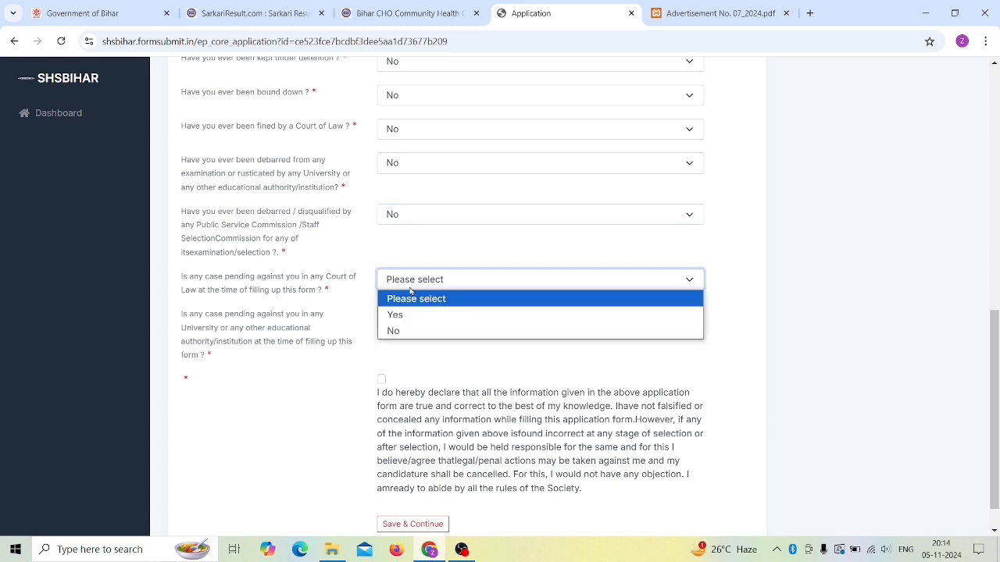
click(395, 330)
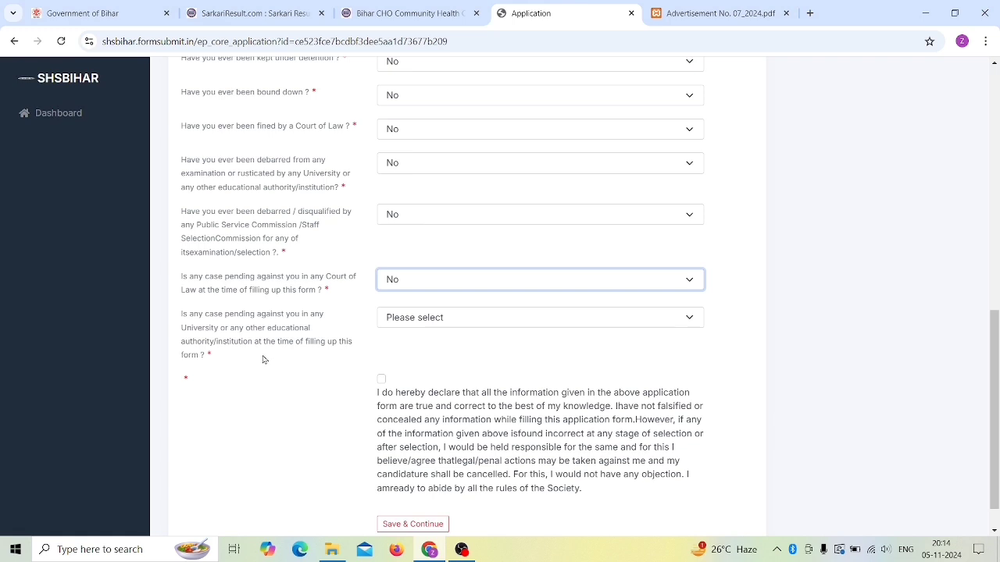
click(427, 320)
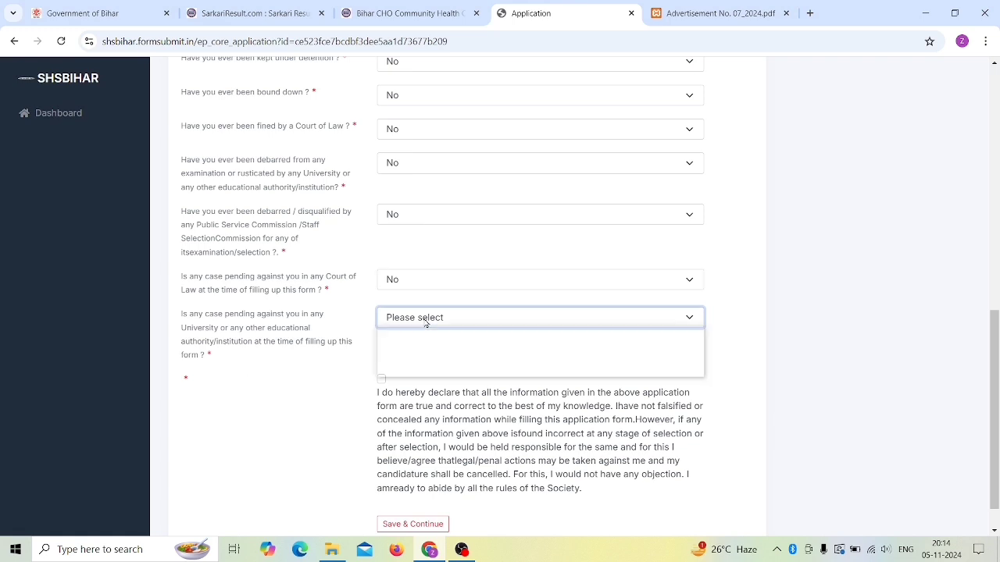
click(409, 368)
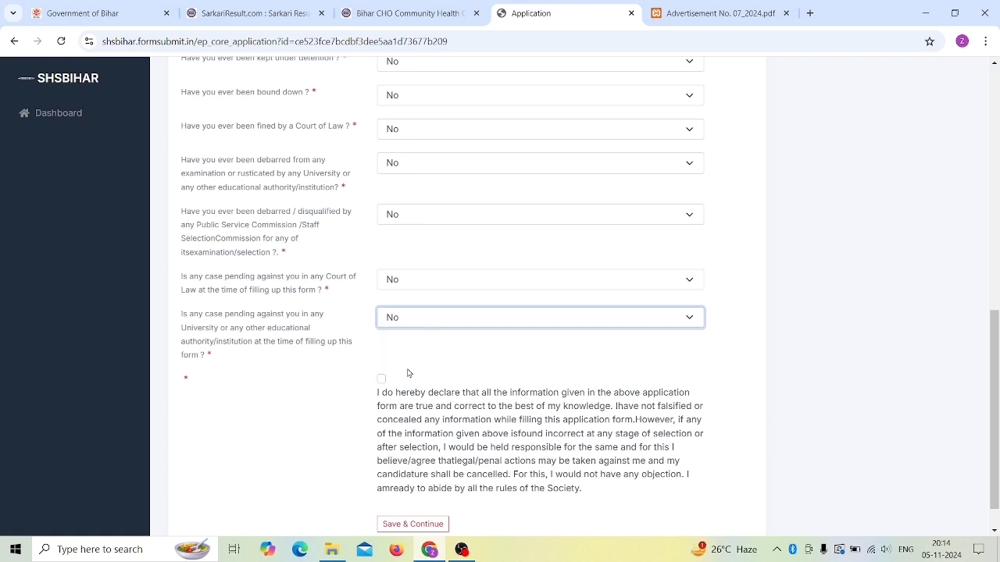
scroll(407, 373, down, 1)
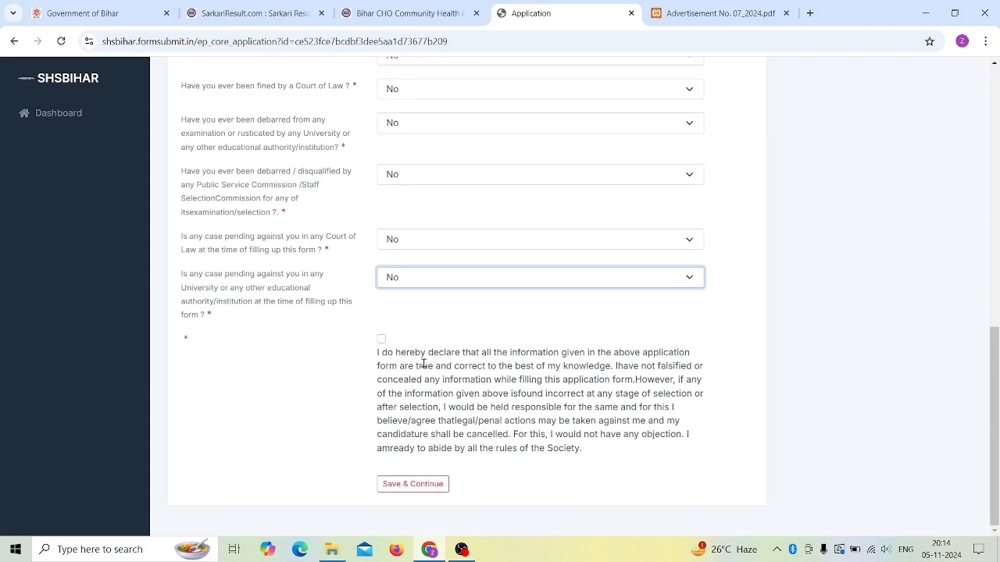
click(381, 341)
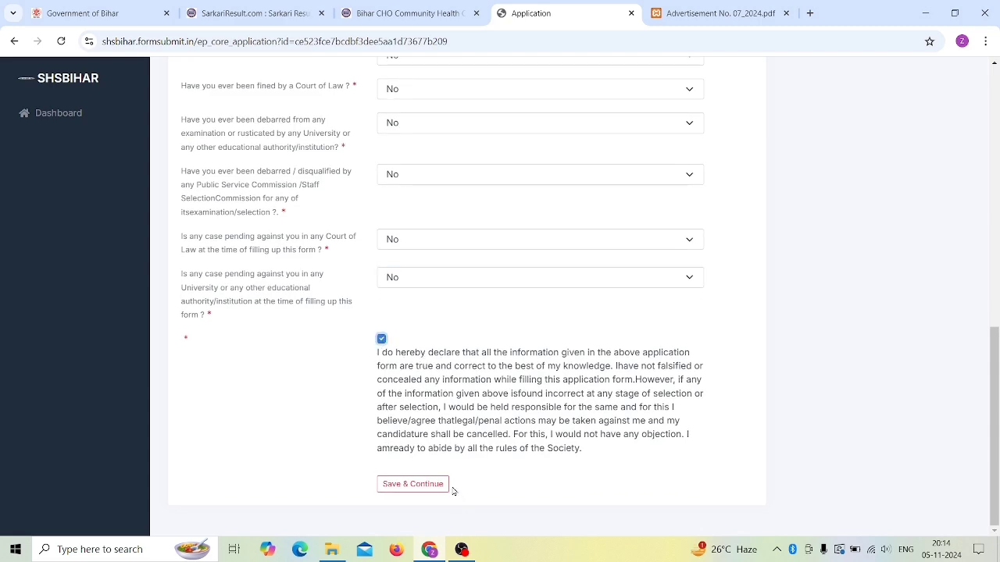
Step: Save Declaration - 2 and enter the applicant's full name on Personal Details
click(407, 486)
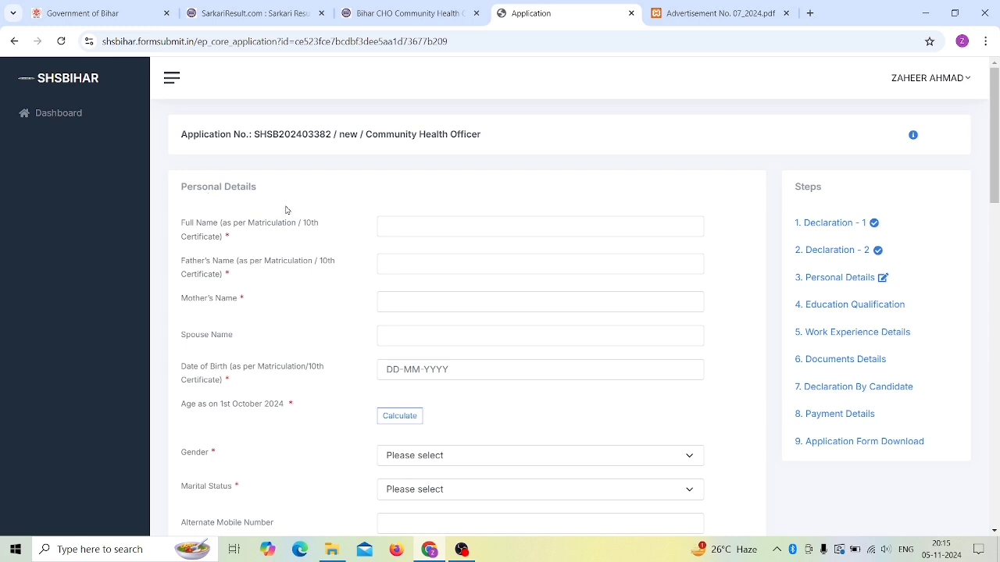
click(411, 226)
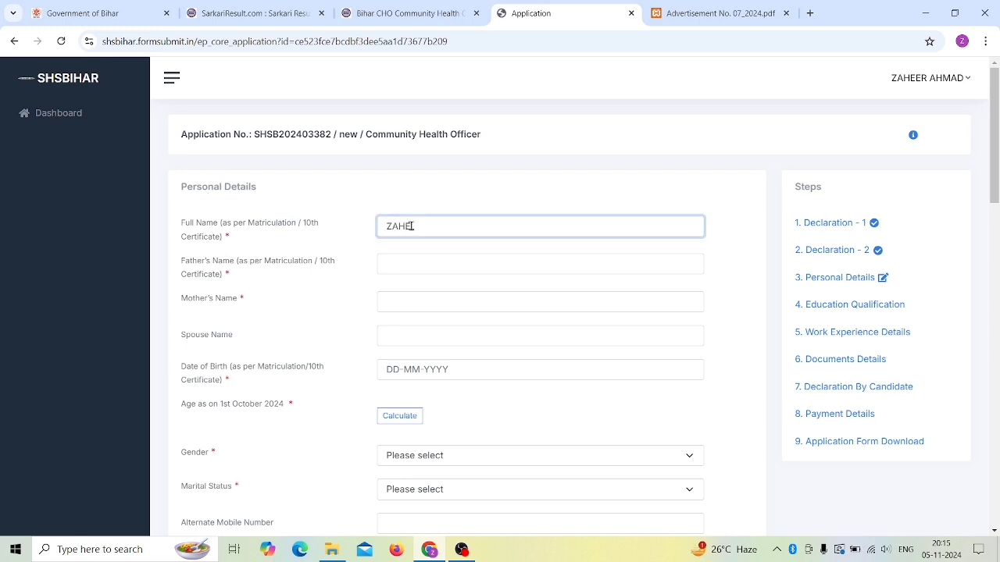
click(413, 262)
click(426, 305)
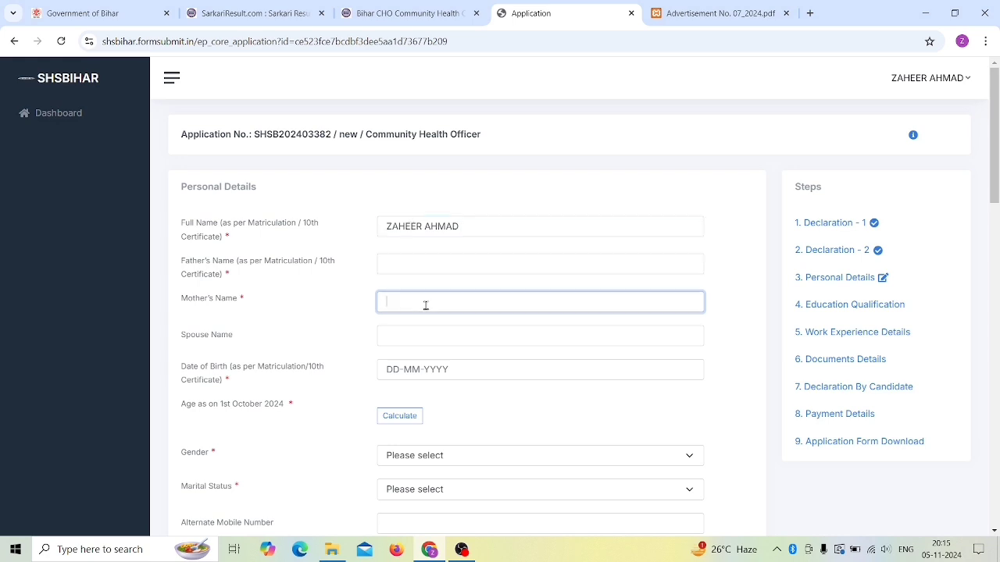
click(402, 339)
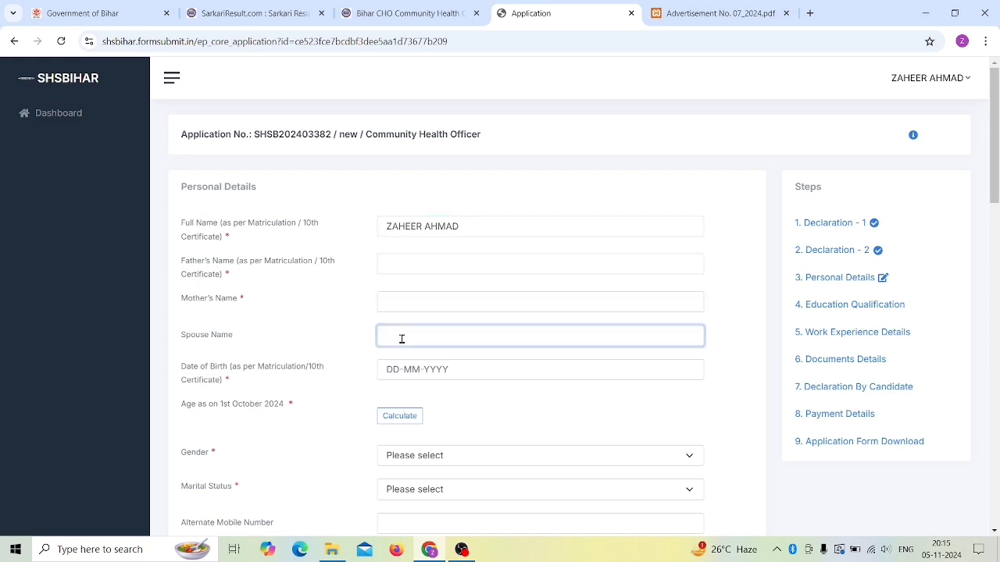
Step: Open the Date of Birth calendar, browse months and years, then close it
scroll(401, 340, down, 1)
click(444, 306)
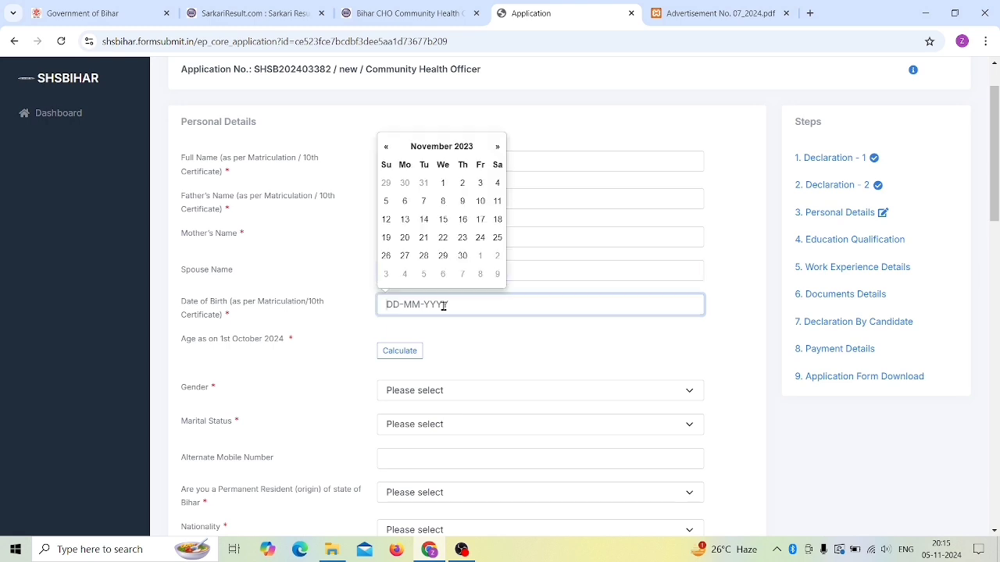
click(440, 147)
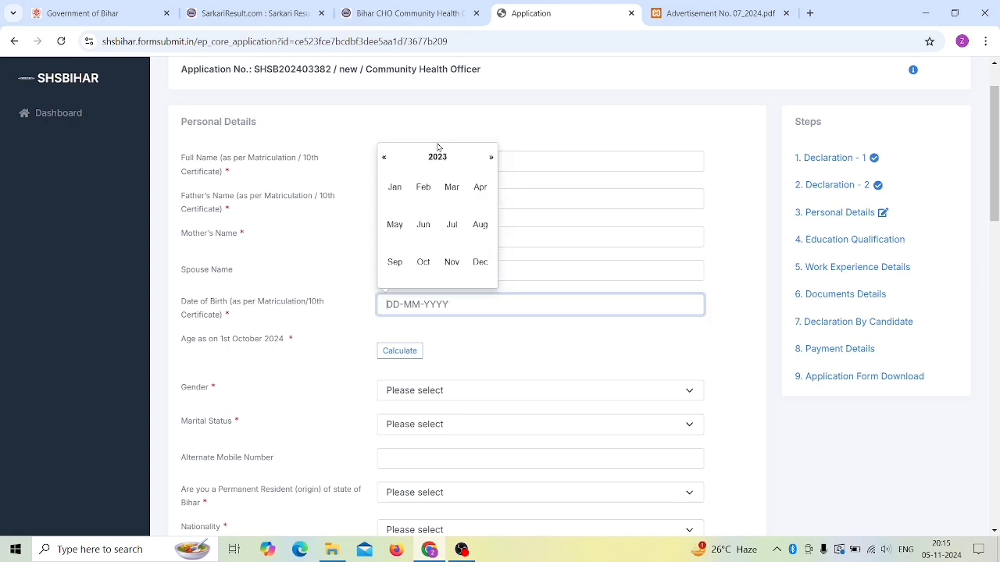
click(384, 157)
click(427, 158)
click(322, 331)
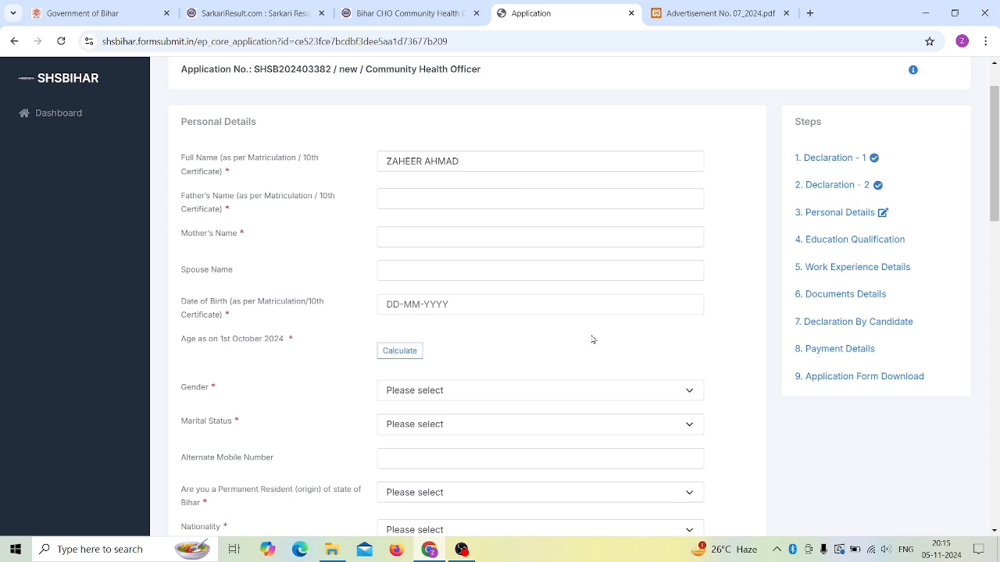
scroll(593, 340, down, 3)
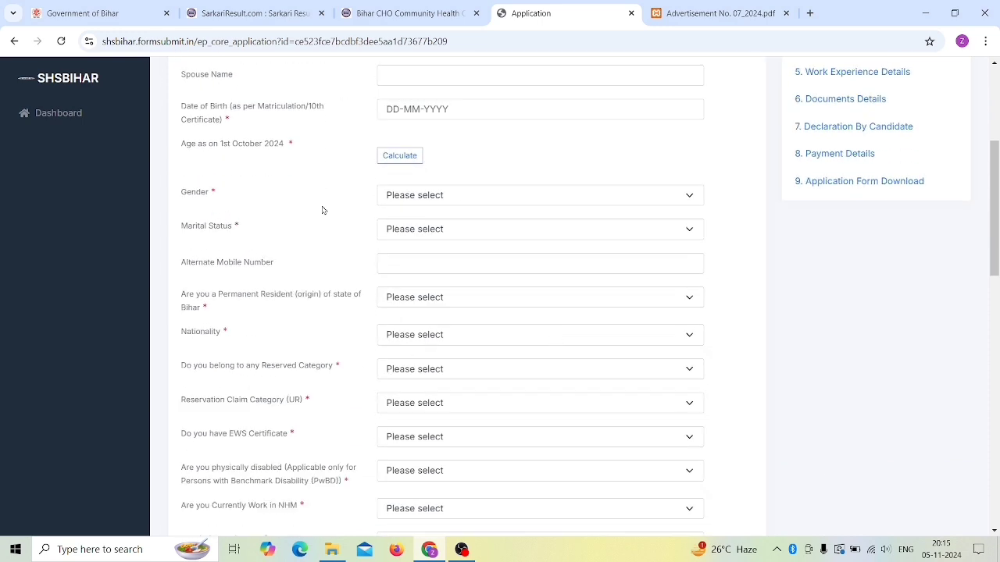
Step: Set Gender to Male and Marital Status to Unmarried, leaving alternate mobile empty
click(435, 199)
click(397, 230)
click(422, 202)
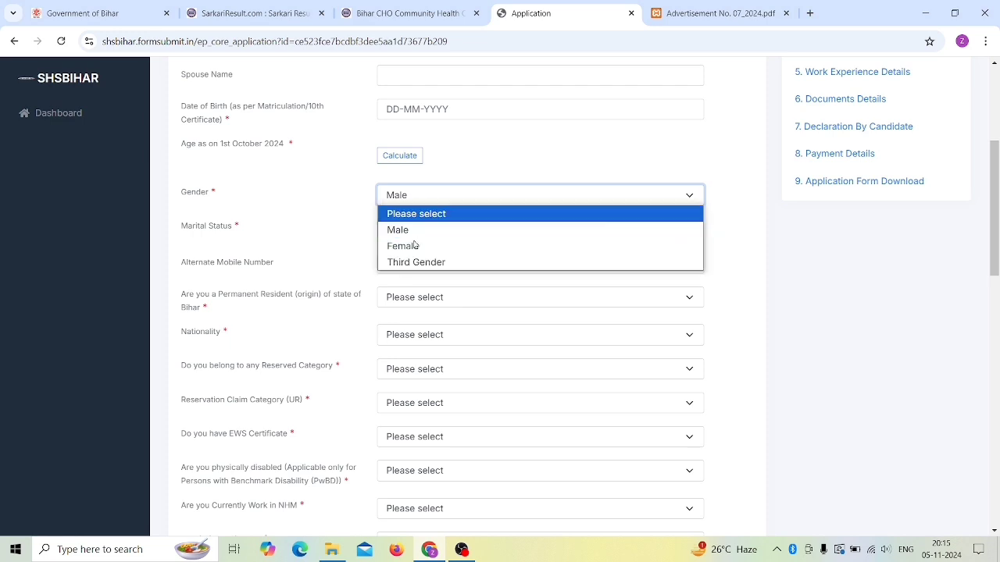
click(415, 245)
click(413, 201)
click(412, 232)
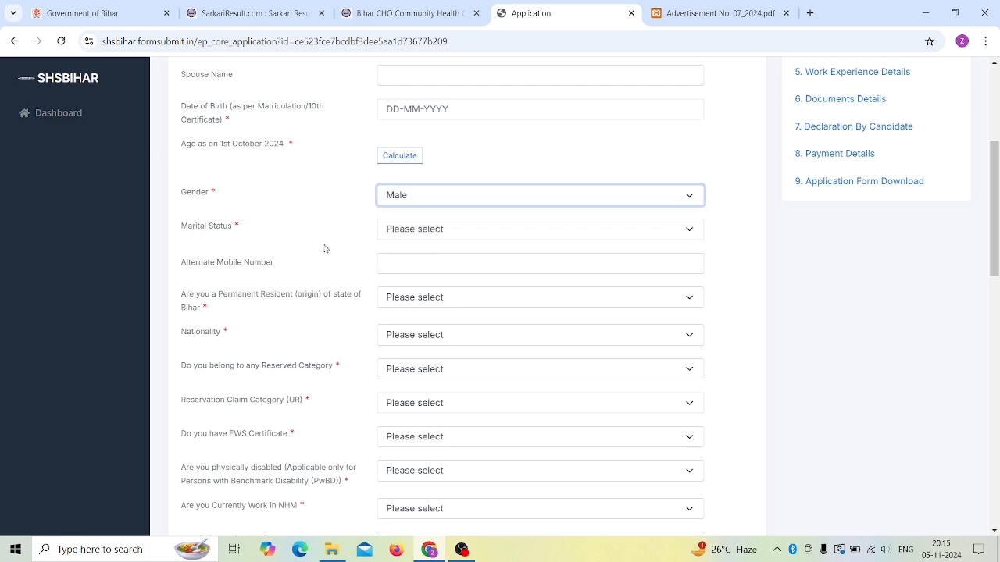
click(424, 229)
click(419, 281)
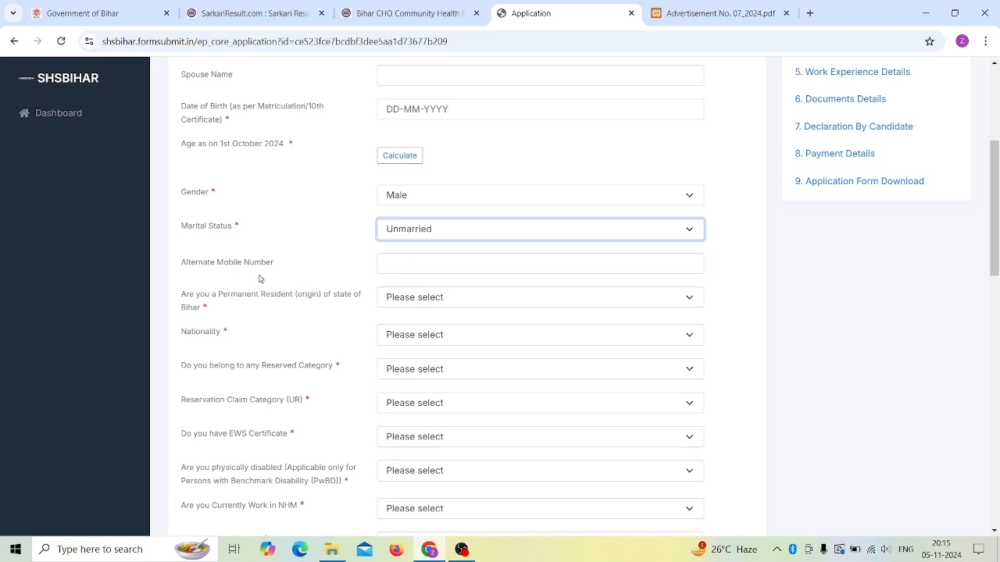
click(416, 265)
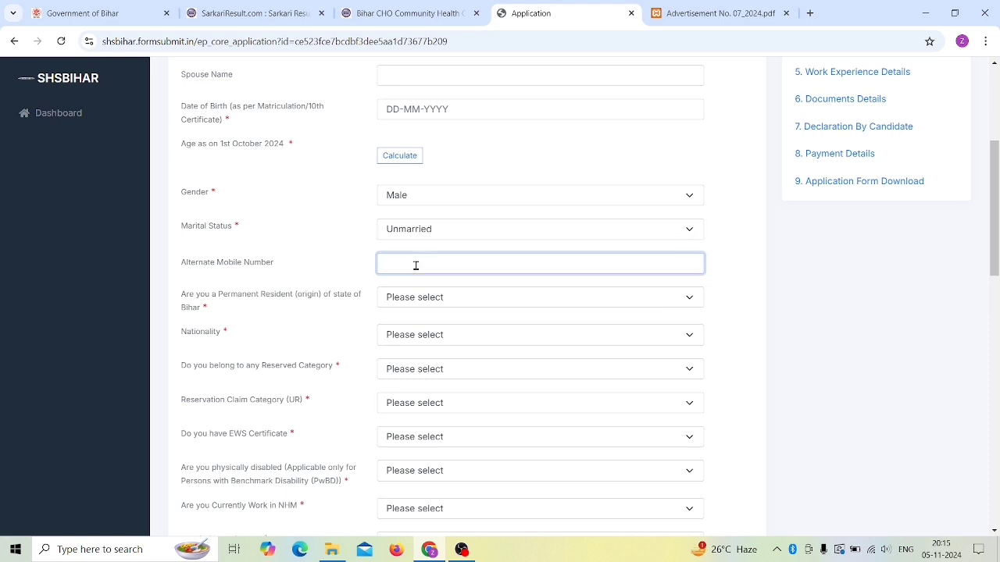
click(310, 260)
scroll(289, 263, down, 1)
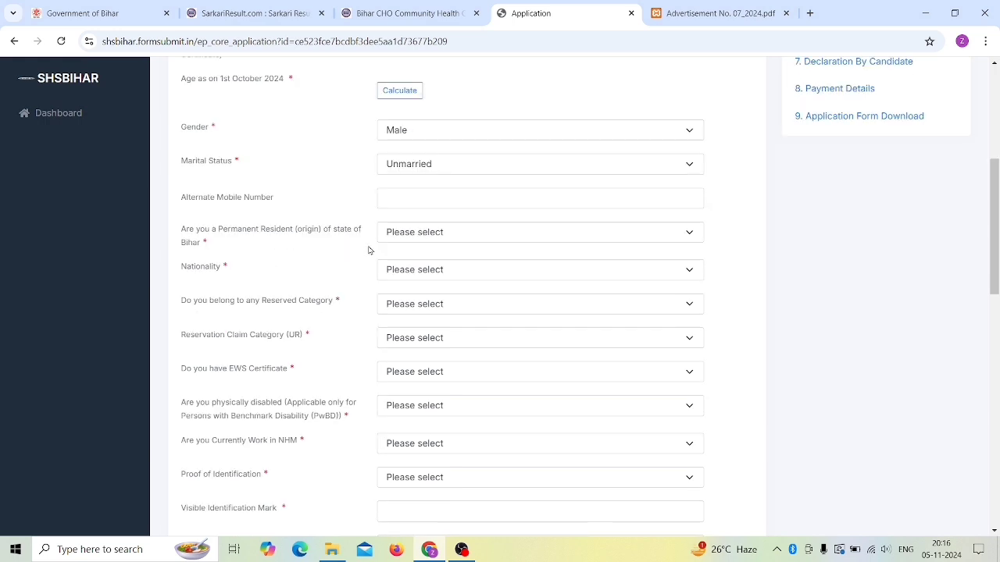
Step: Answer Yes to permanent Bihar resident, set Nationality to Indian, and Reserved Category Yes
click(437, 235)
click(415, 266)
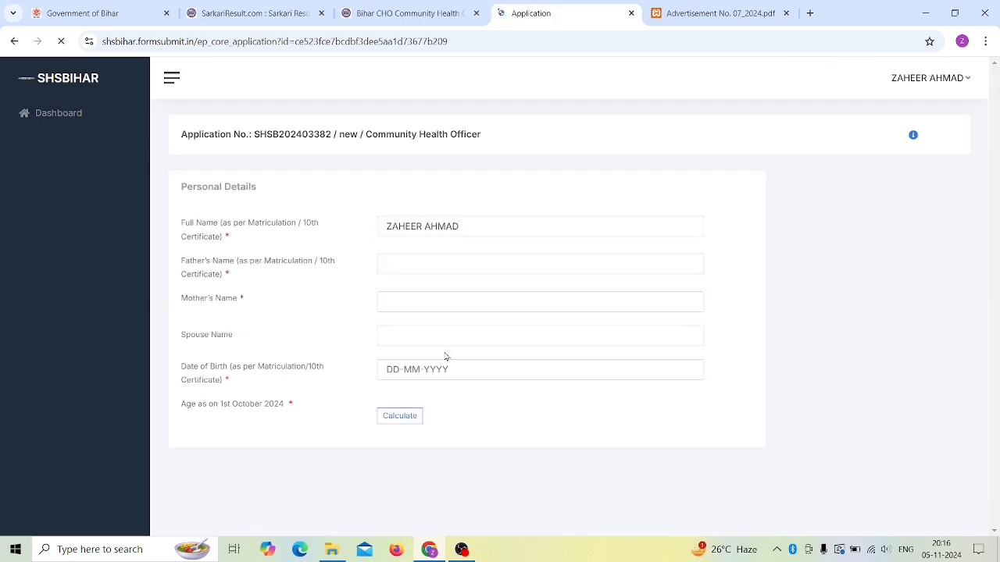
scroll(294, 288, down, 4)
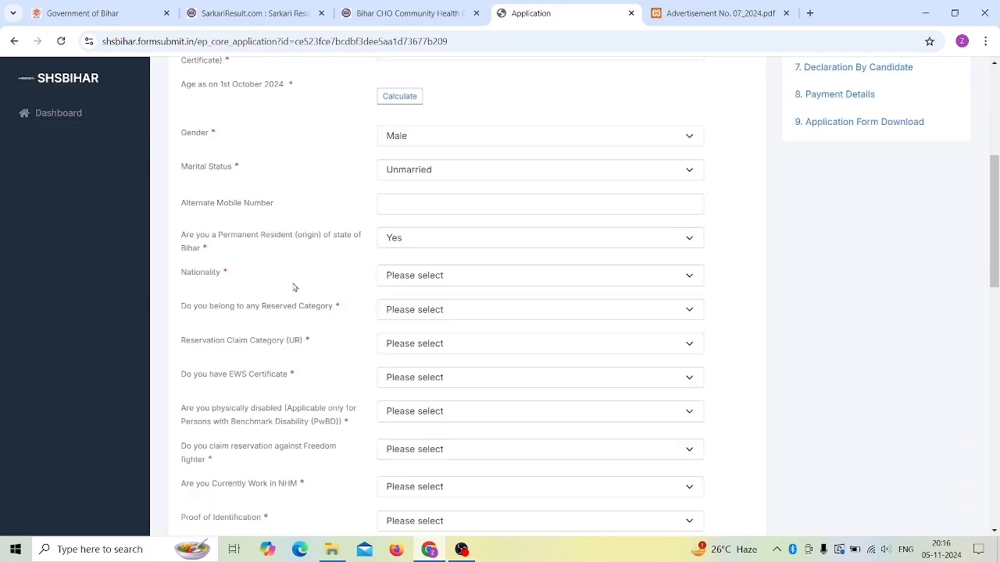
click(412, 270)
click(414, 303)
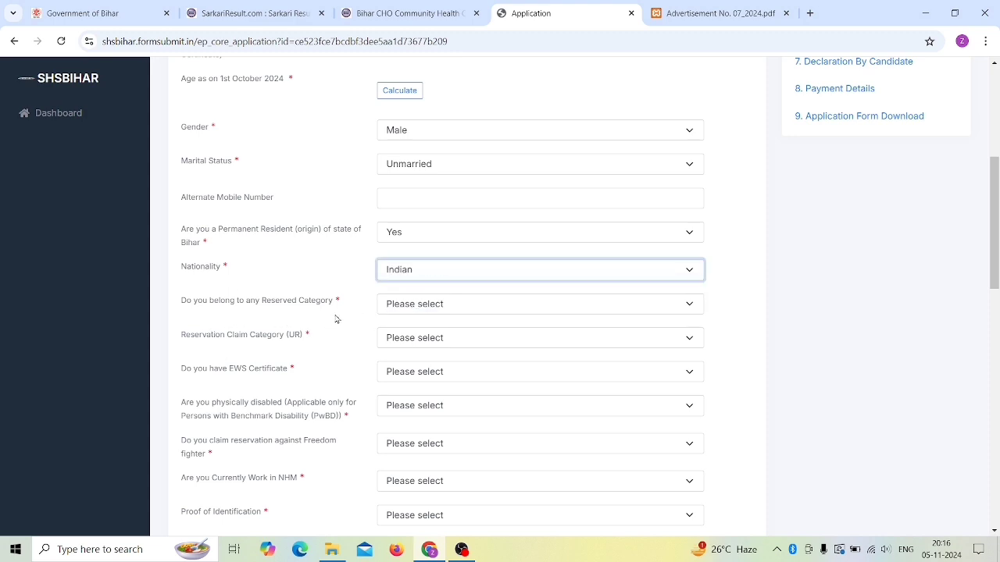
click(417, 307)
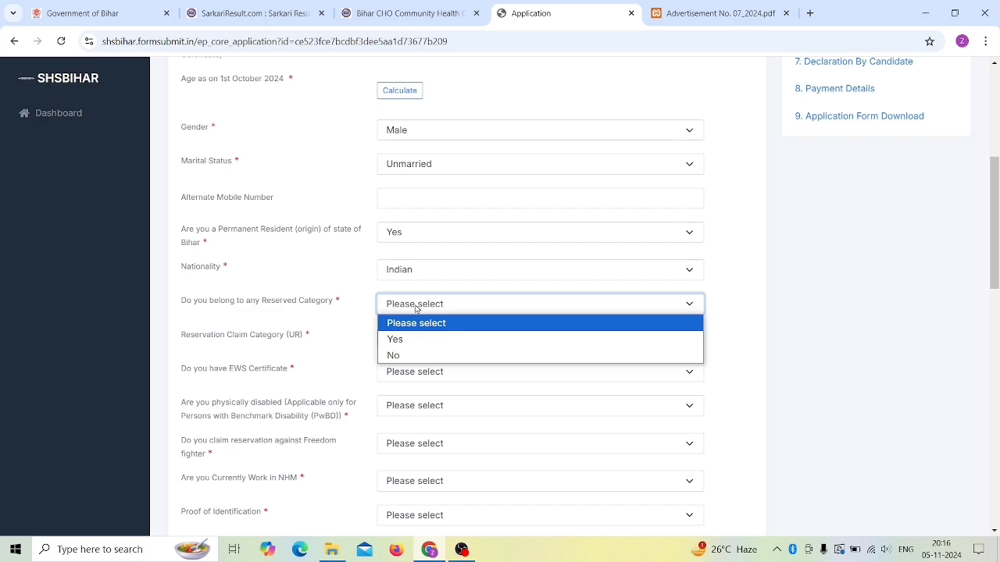
click(394, 339)
click(387, 340)
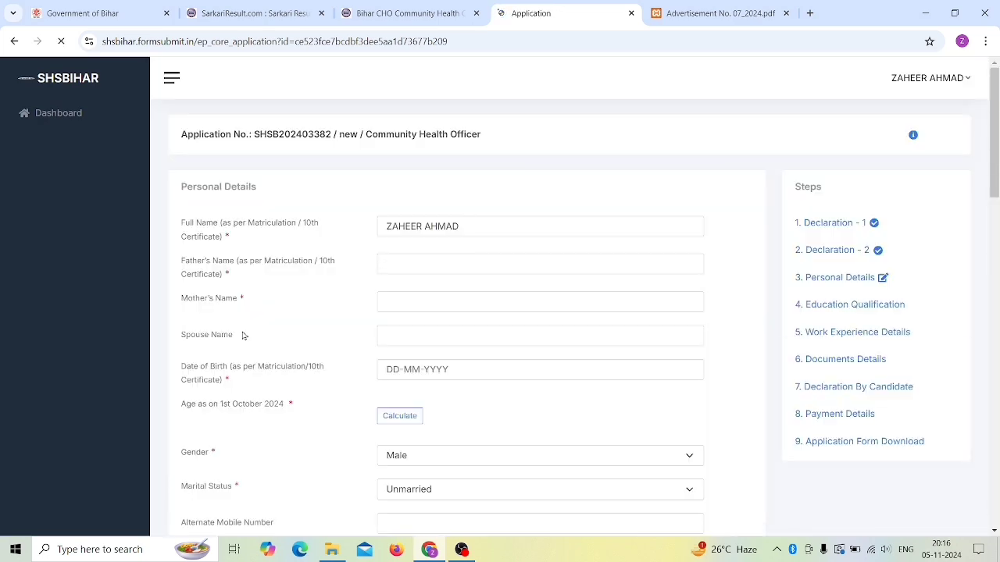
Step: Claim the EBC- Extremely Backward class. category and answer Yes for domicile certificate
scroll(266, 344, down, 3)
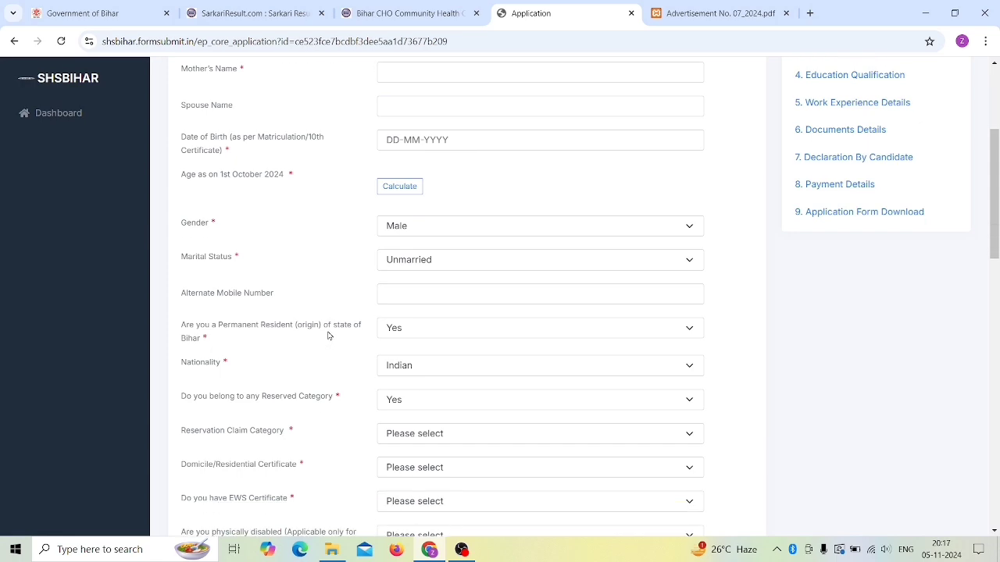
scroll(328, 336, down, 1)
scroll(329, 333, down, 1)
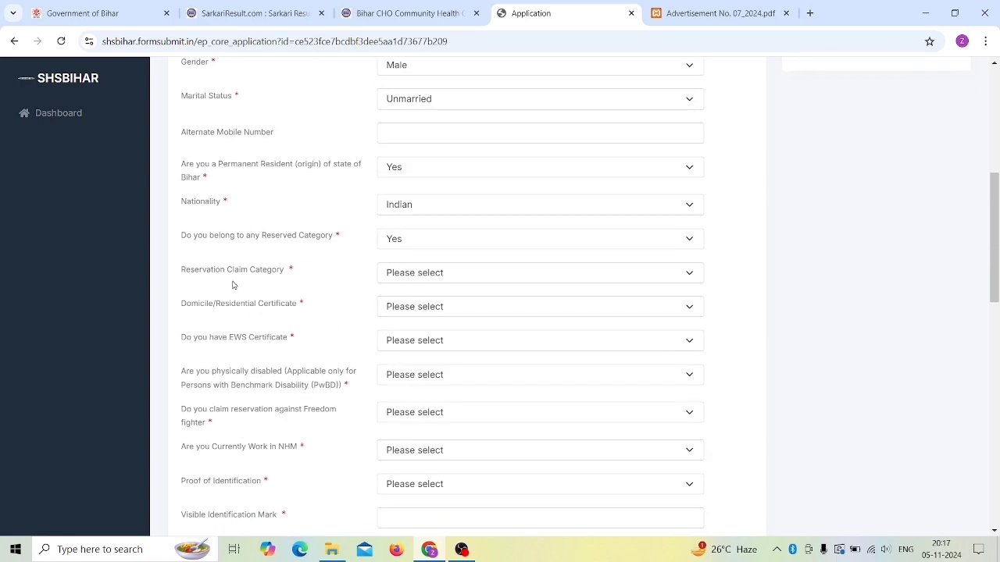
click(428, 278)
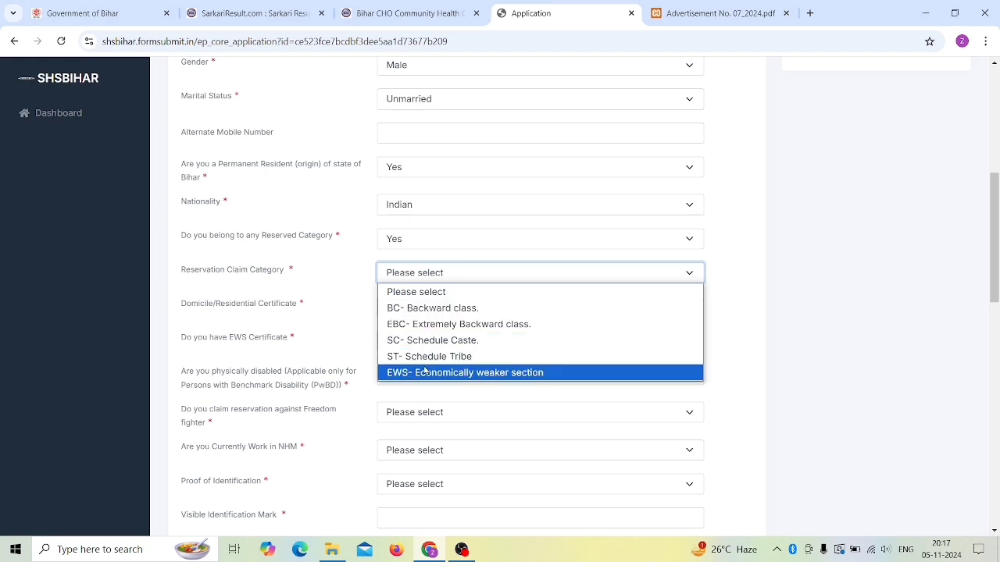
click(426, 324)
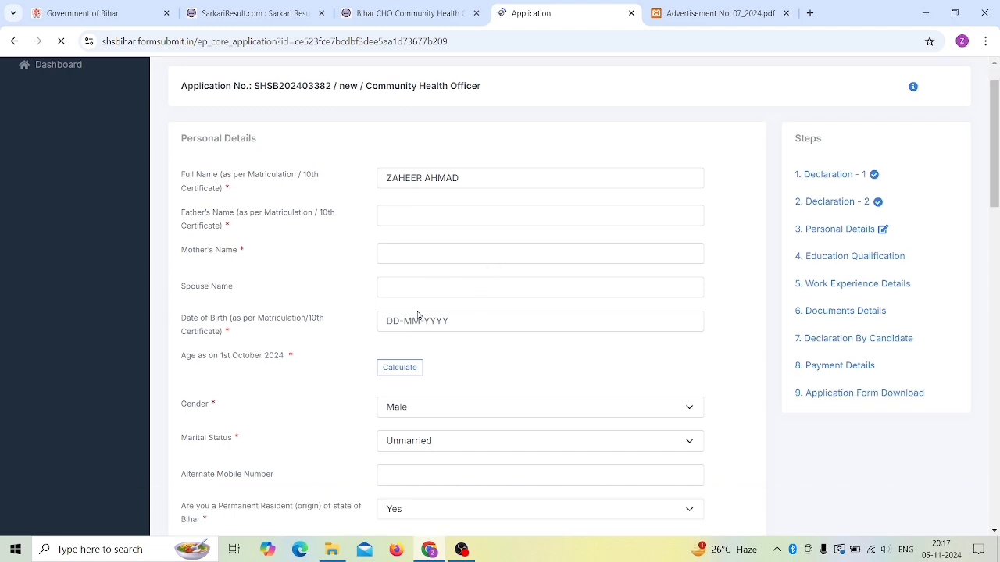
scroll(375, 332, down, 1)
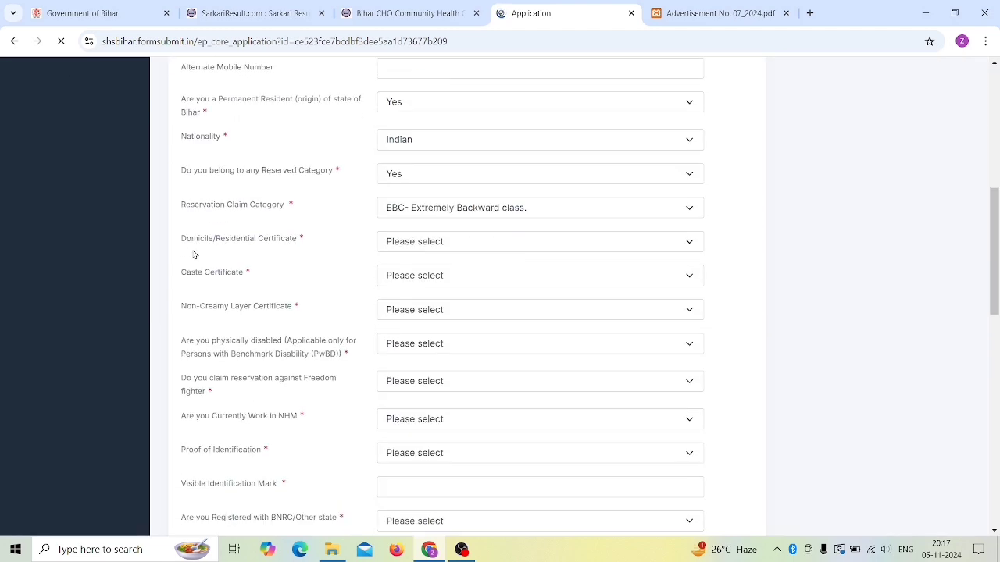
click(409, 244)
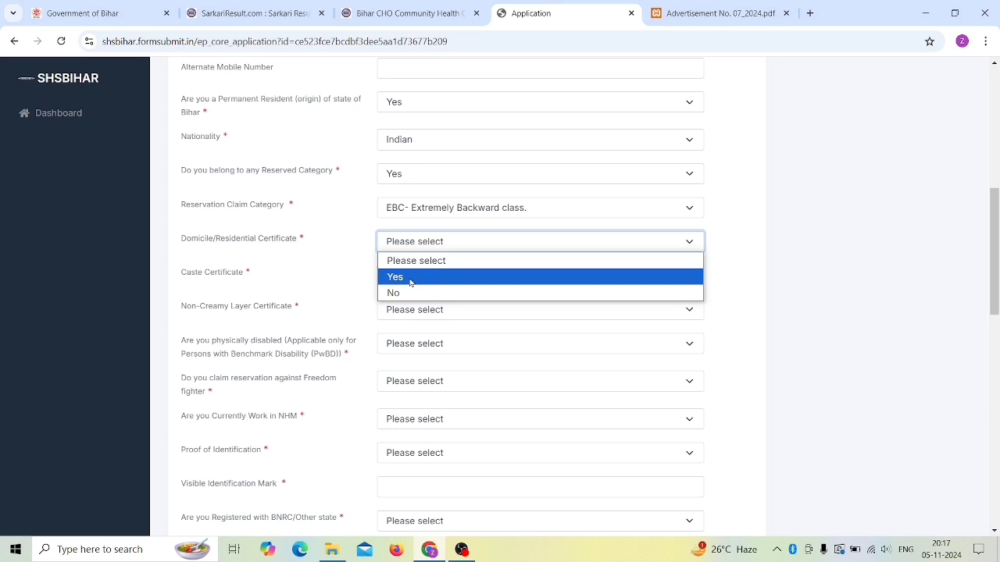
click(409, 278)
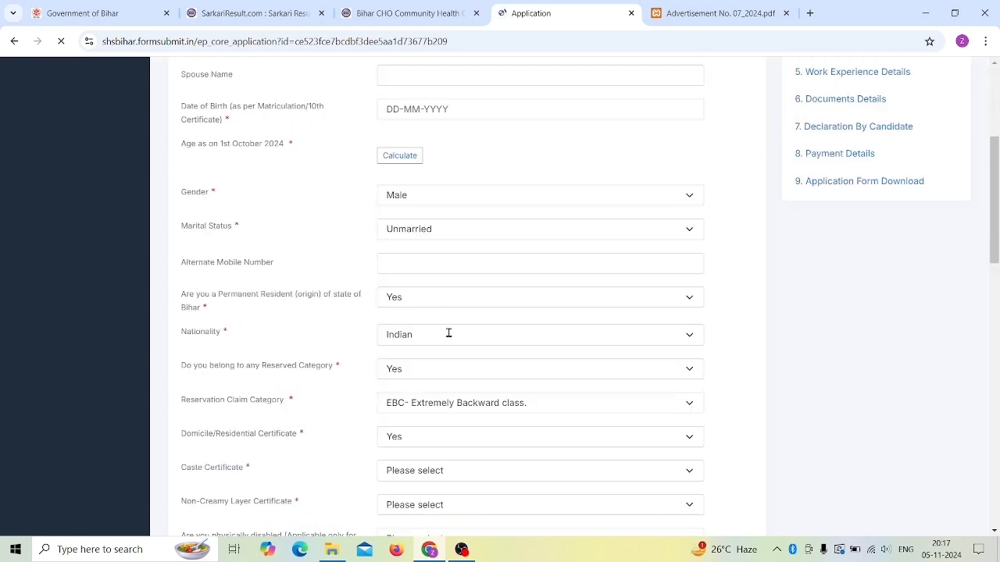
Step: Answer Yes for the caste and non-creamy layer certificates
click(406, 278)
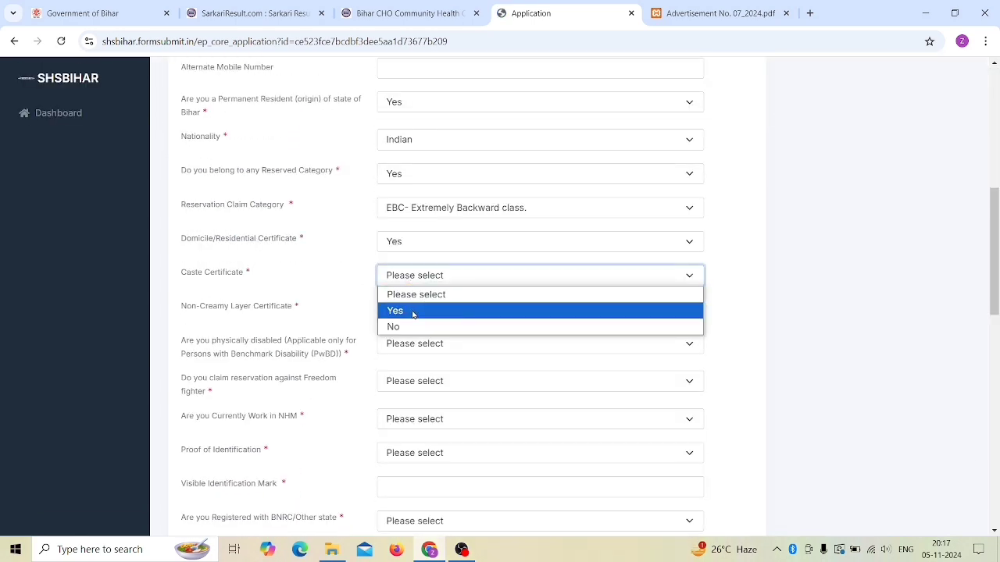
click(413, 313)
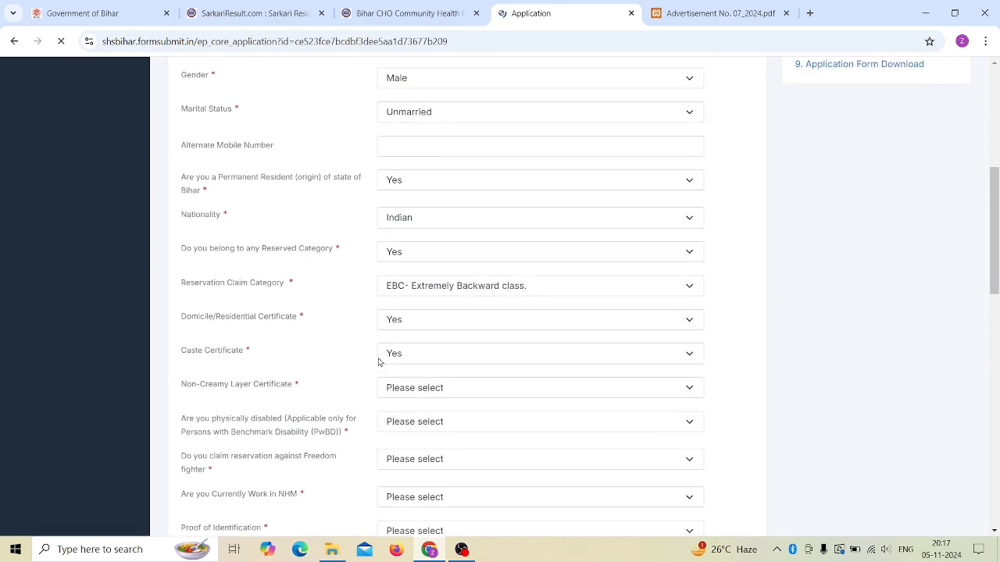
scroll(379, 360, down, 1)
scroll(223, 313, down, 1)
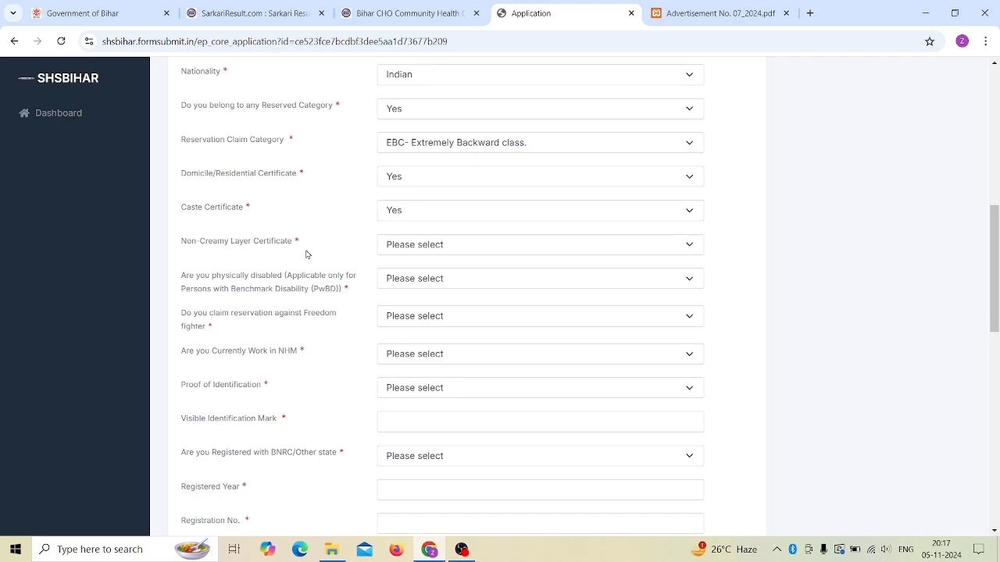
click(431, 247)
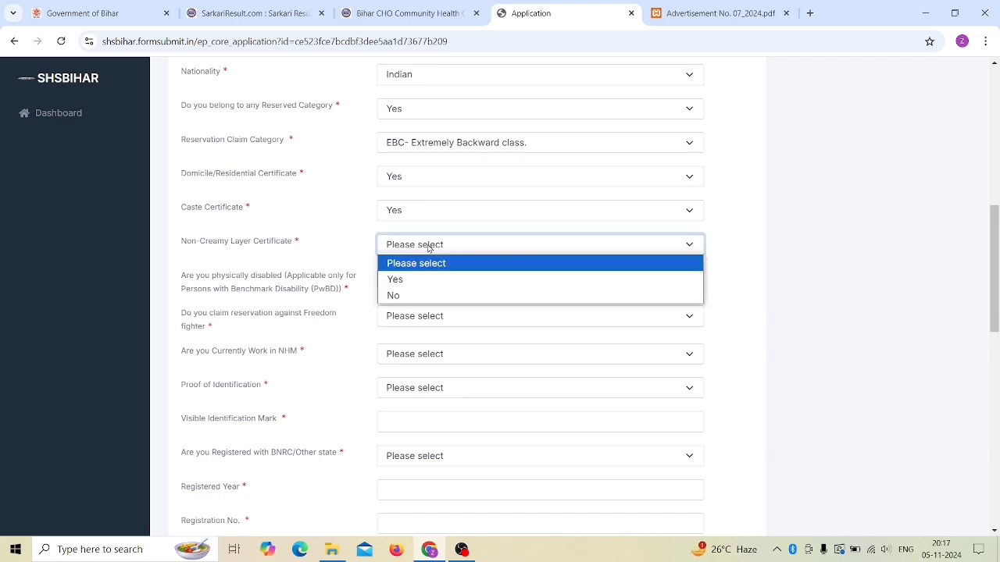
click(422, 279)
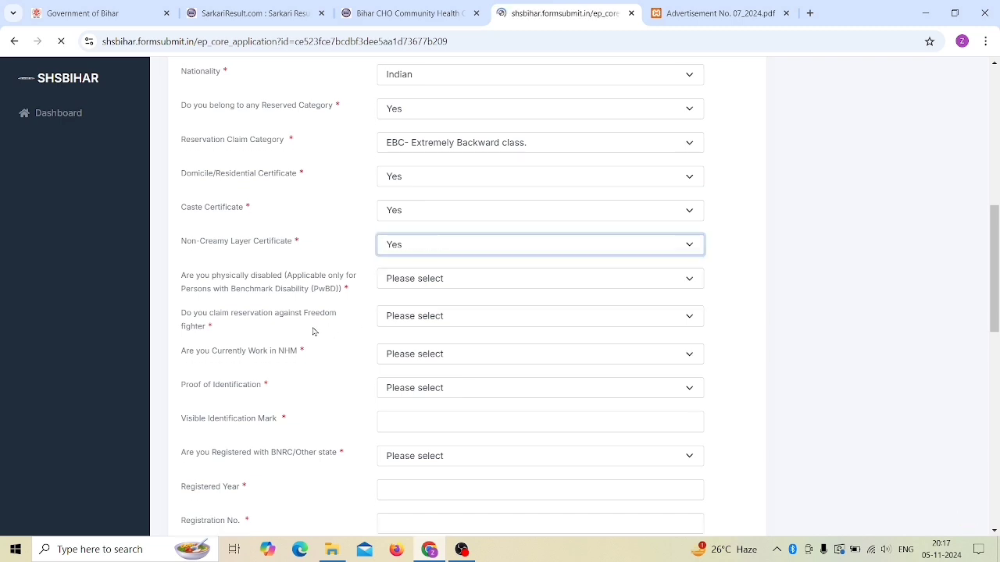
scroll(262, 327, down, 5)
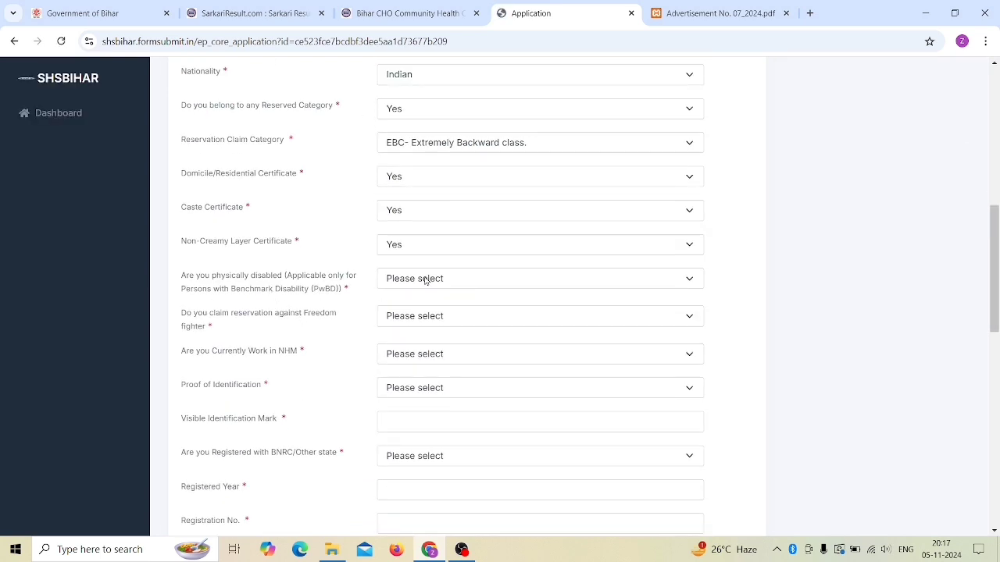
scroll(380, 286, up, 3)
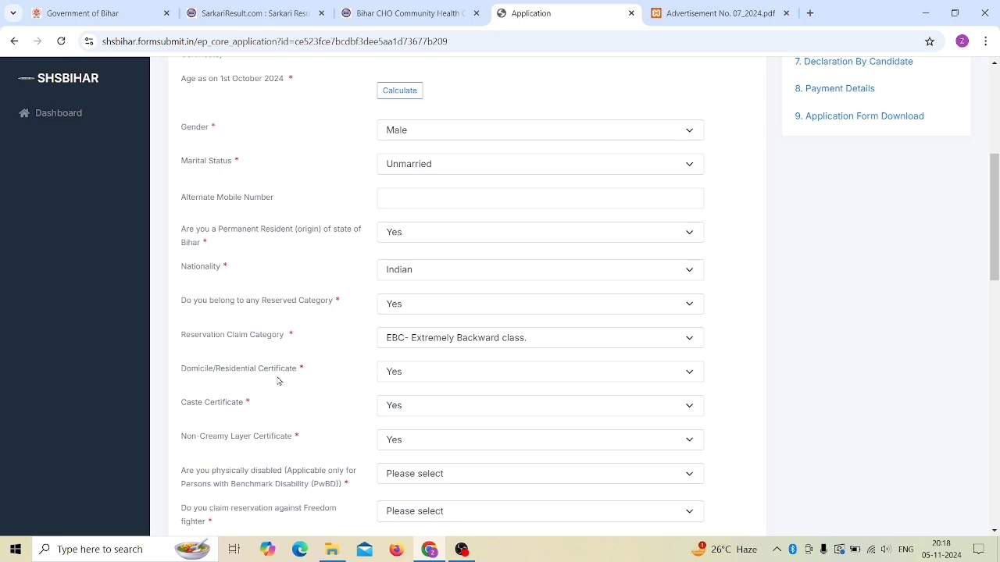
Step: Switch Reserved Category to No and claim UR ( Unreserved ) instead
click(415, 306)
click(411, 358)
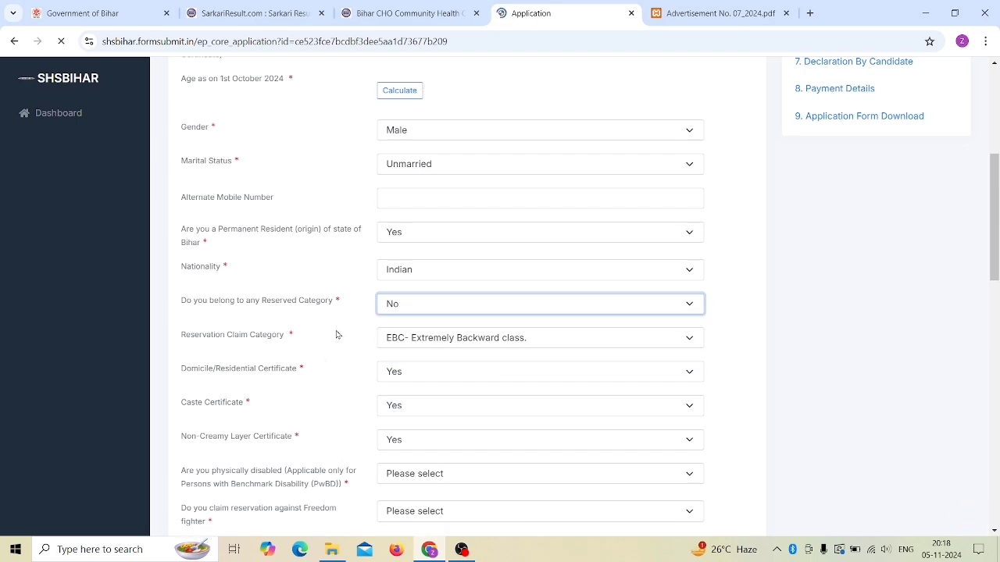
scroll(348, 329, down, 5)
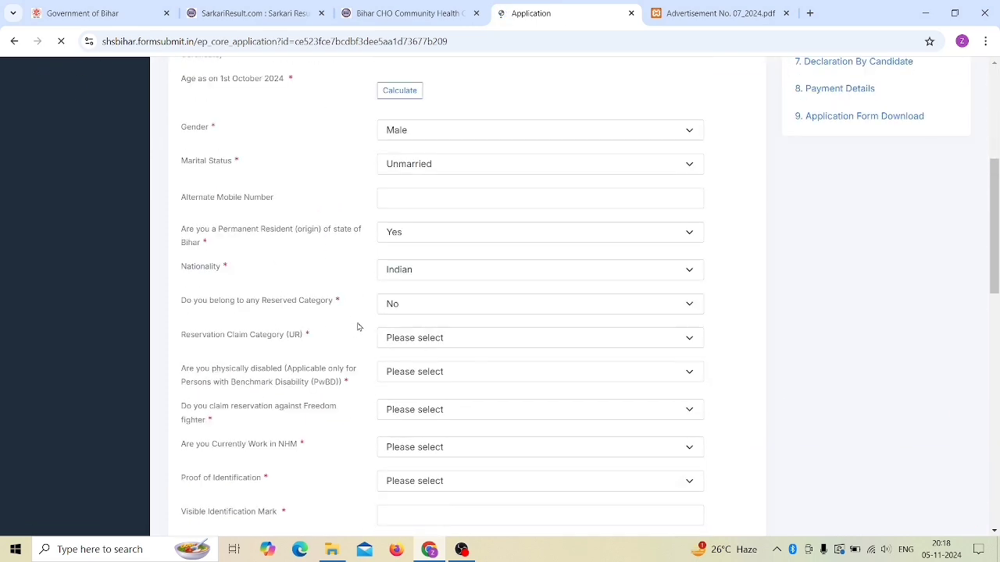
scroll(358, 327, down, 2)
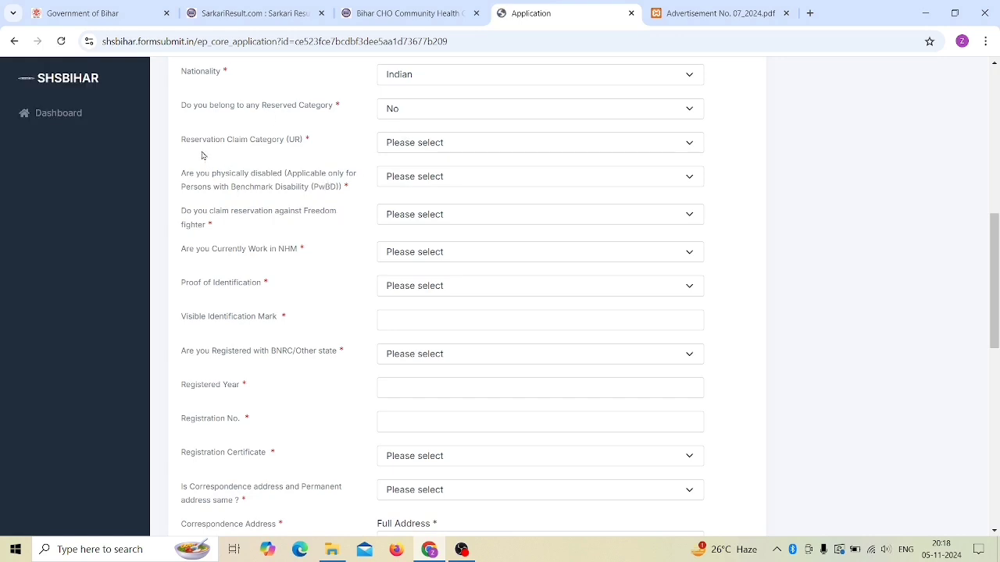
click(429, 148)
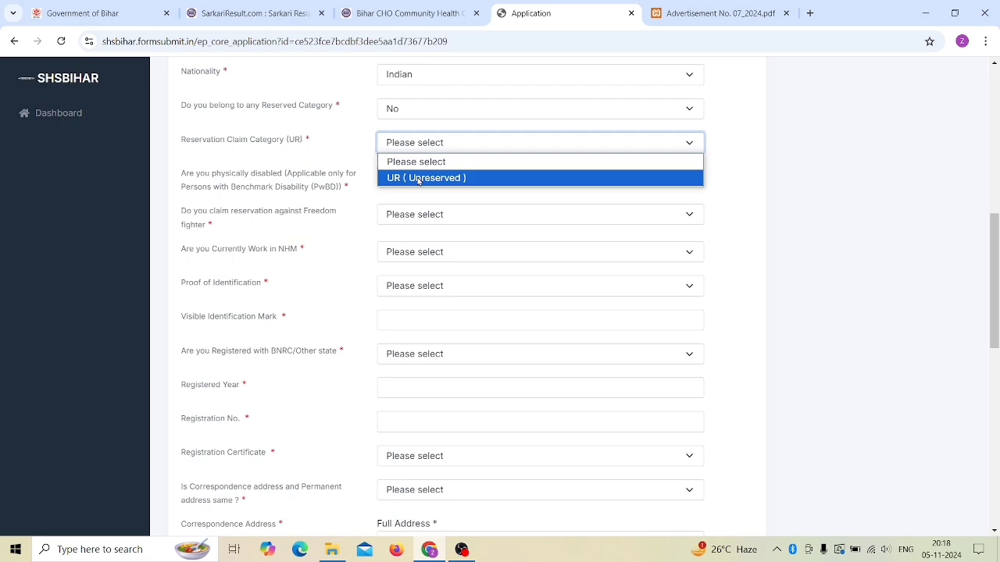
click(417, 178)
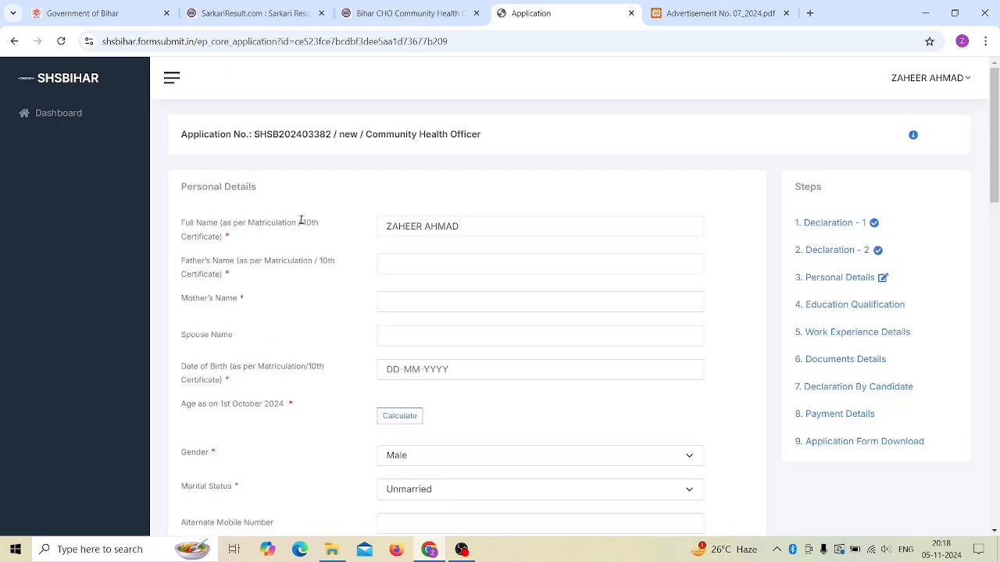
scroll(311, 285, down, 4)
scroll(314, 299, down, 2)
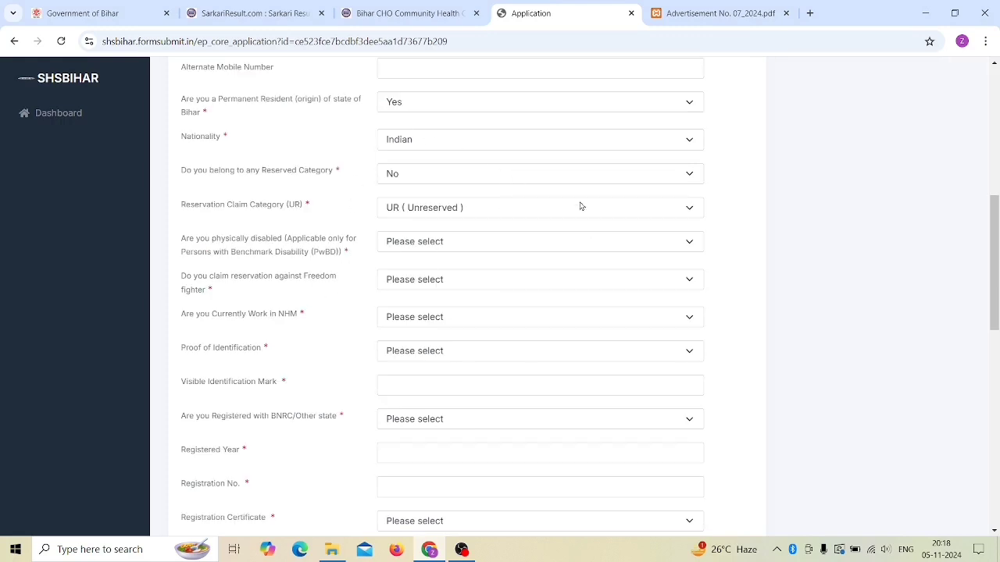
Step: Switch the reserved category answer back to Yes and answer No for PwBD
click(417, 174)
click(414, 211)
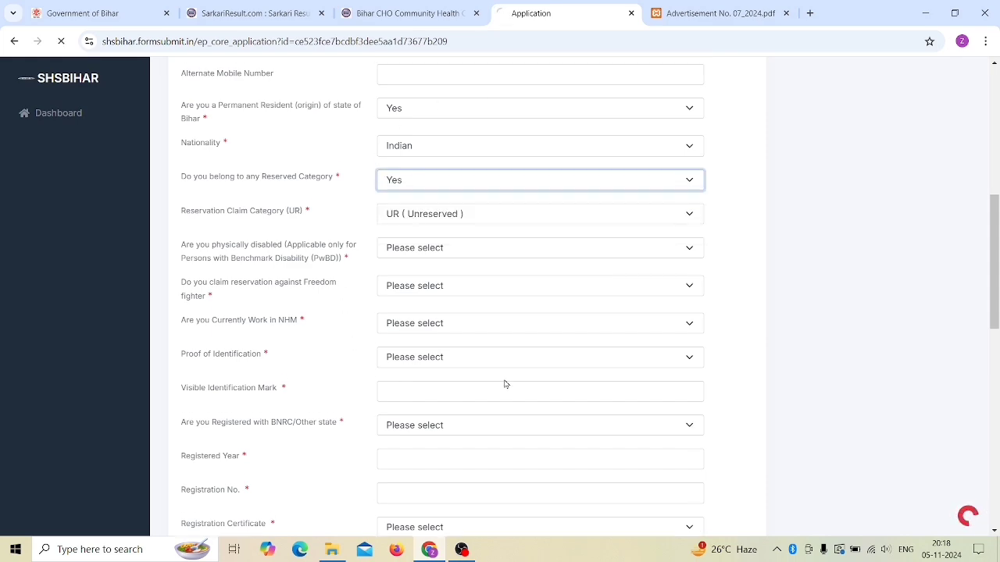
scroll(274, 298, down, 6)
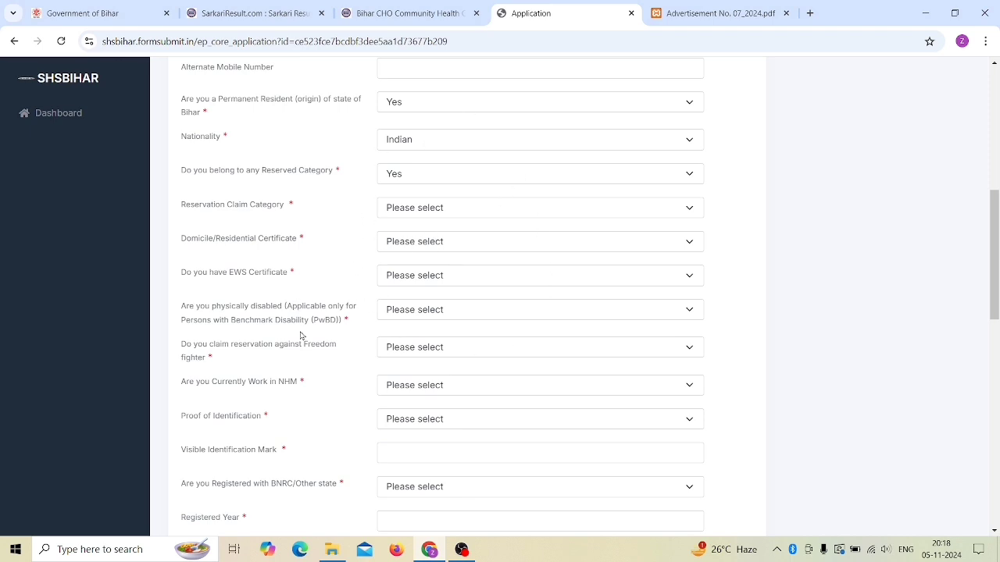
scroll(279, 299, down, 2)
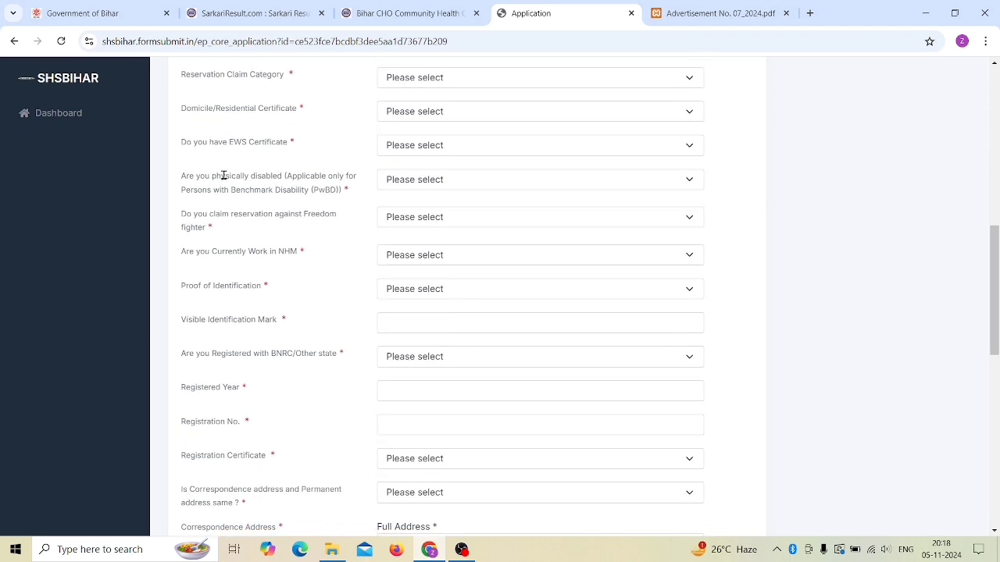
drag(225, 176, 325, 176)
click(395, 182)
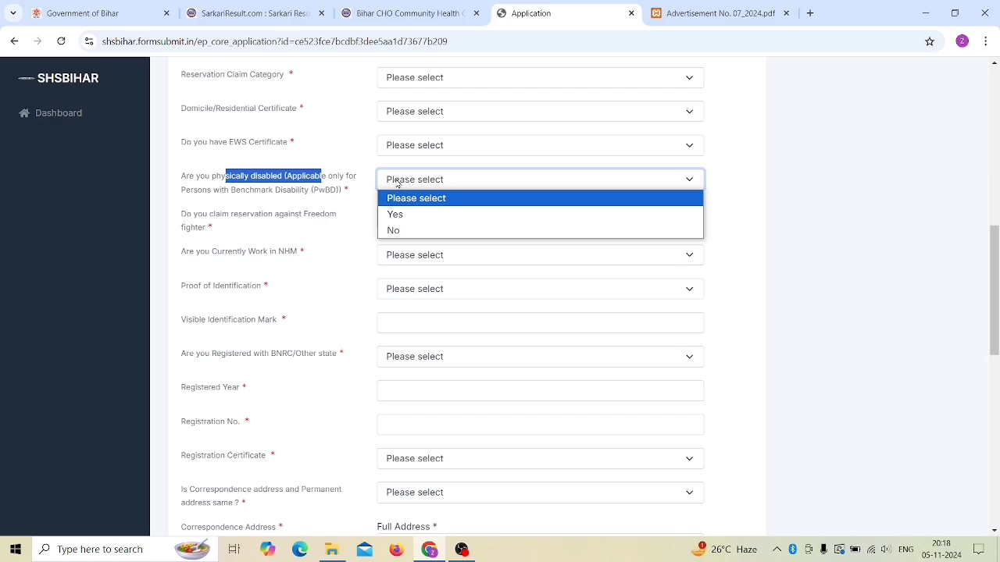
click(395, 230)
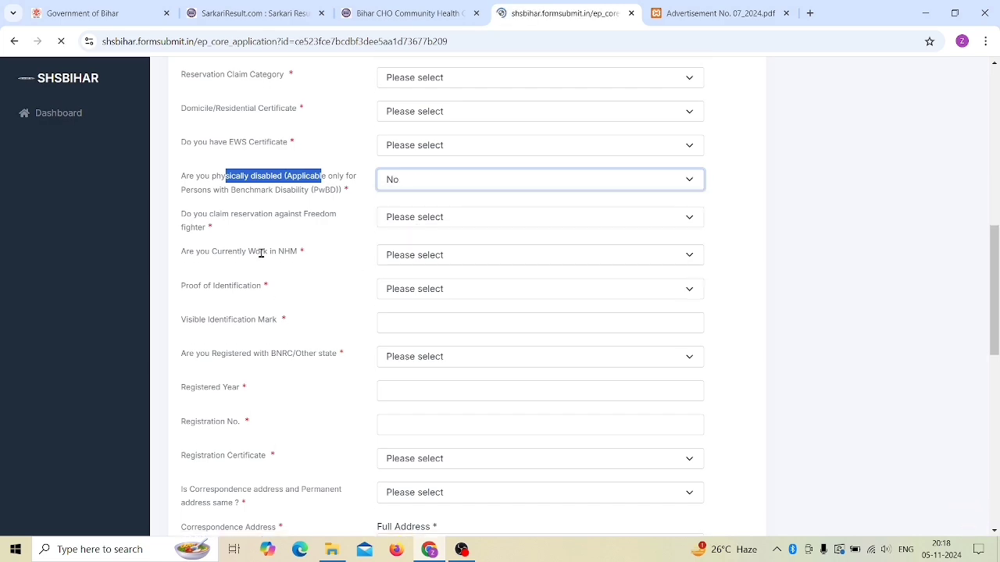
Step: Answer No to the freedom-fighter reservation and currently working in NHM questions
scroll(339, 302, down, 4)
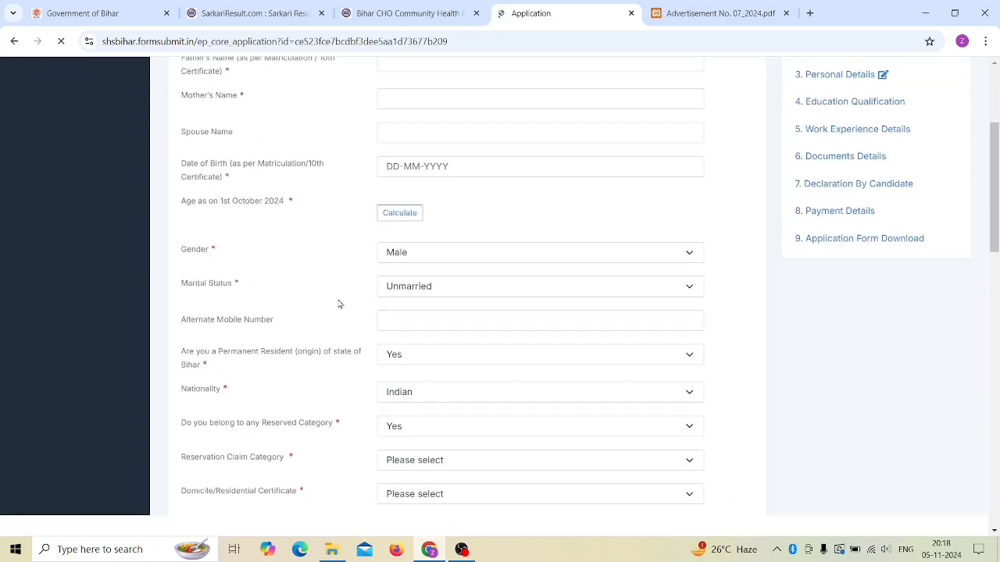
scroll(341, 305, down, 5)
scroll(321, 300, down, 2)
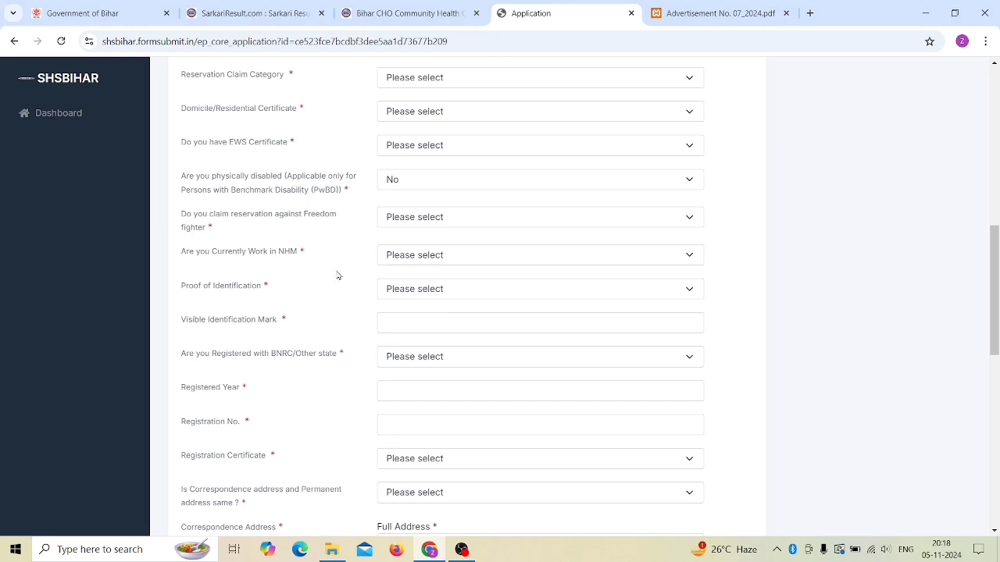
click(422, 225)
click(418, 268)
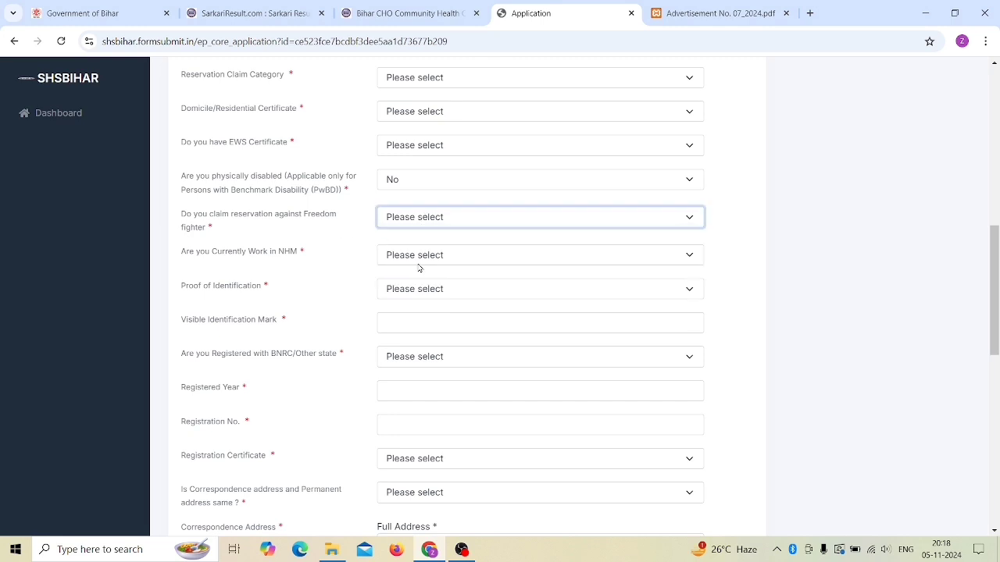
click(418, 263)
click(340, 267)
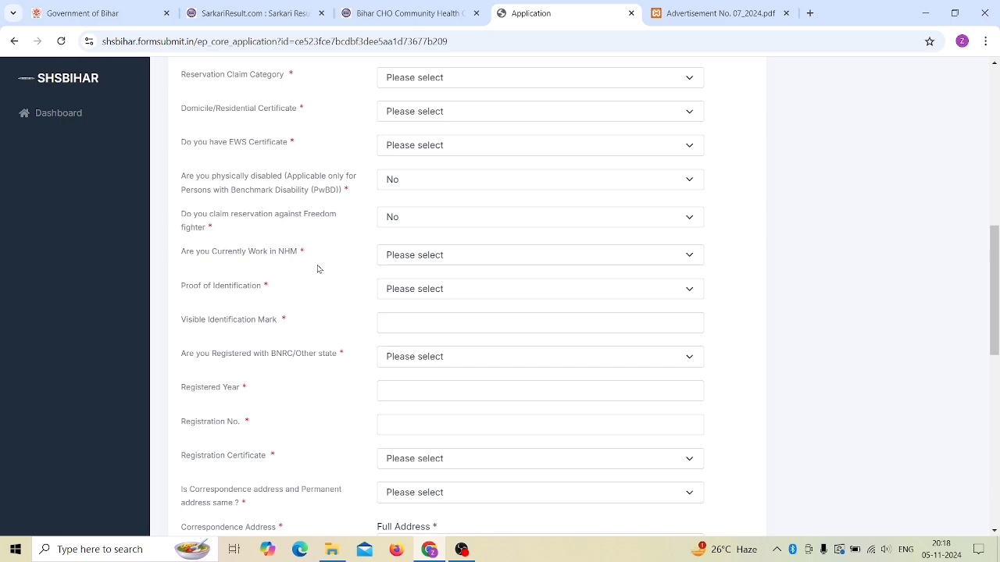
click(414, 258)
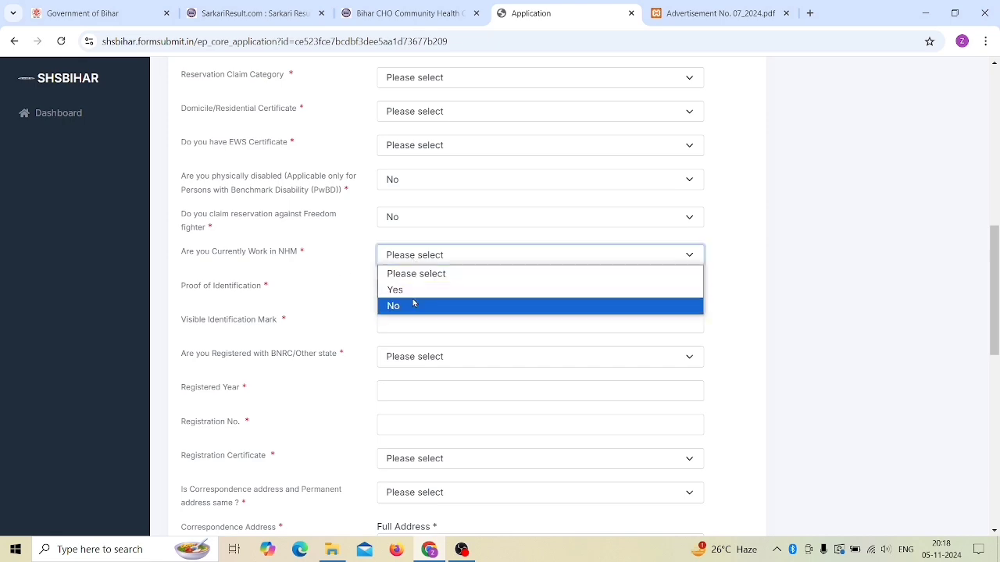
click(412, 303)
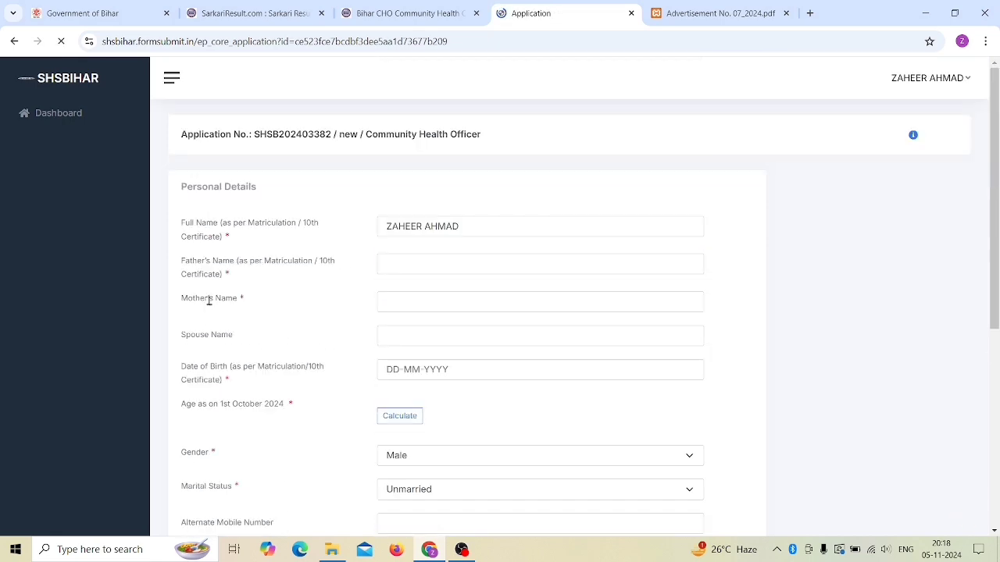
scroll(294, 302, down, 5)
scroll(294, 302, down, 3)
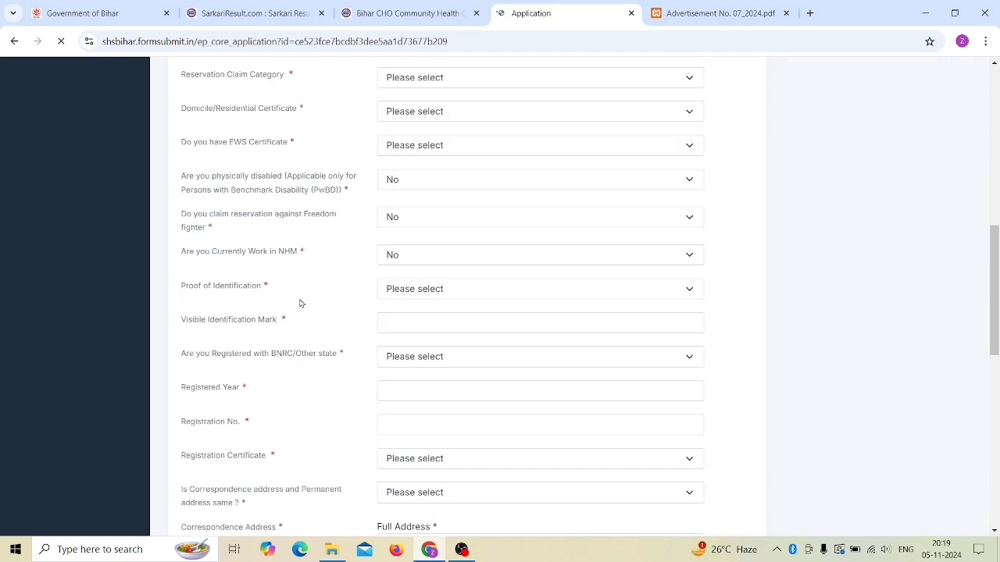
scroll(313, 306, down, 2)
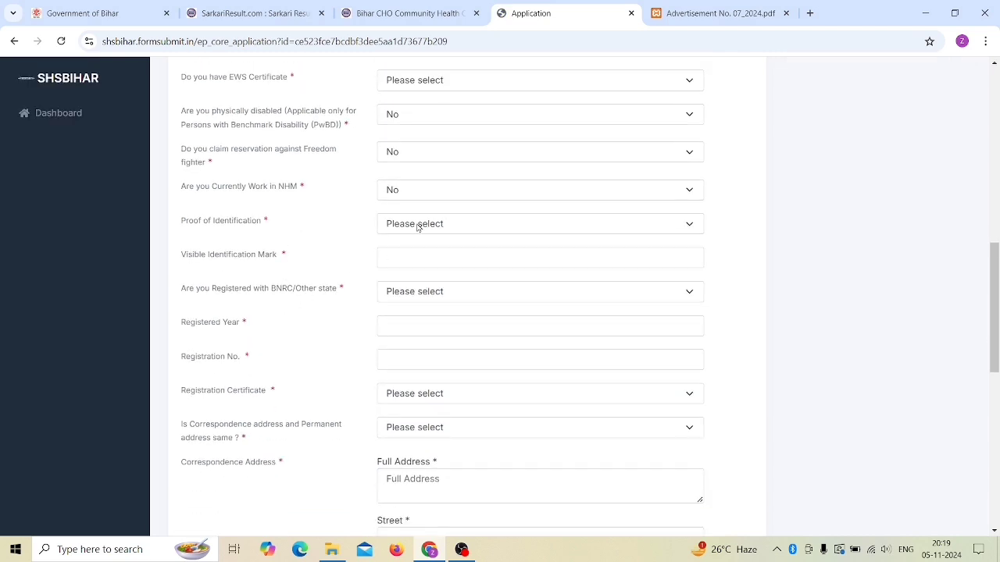
Step: Choose Aadhaar Card as the proof of identification
click(417, 225)
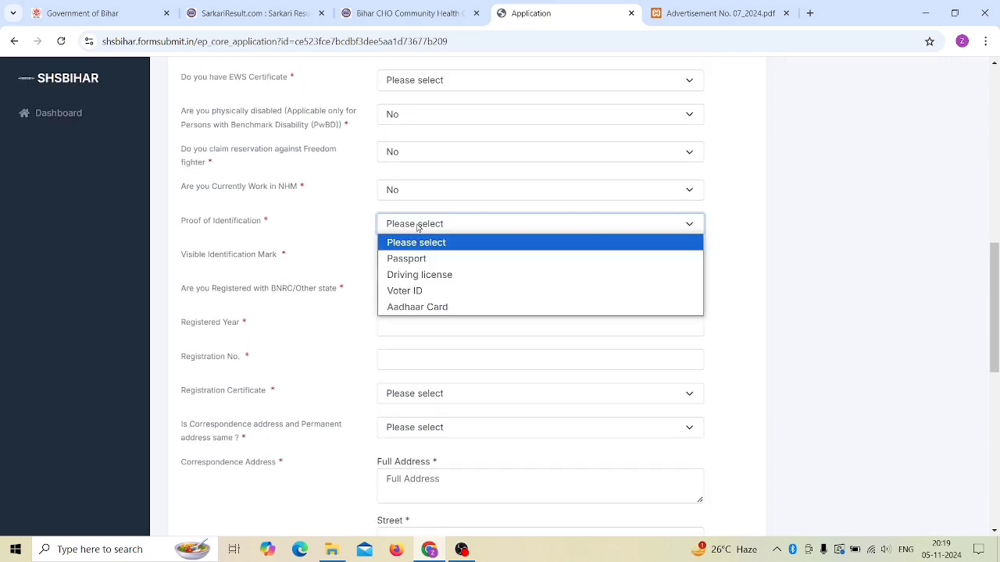
click(430, 307)
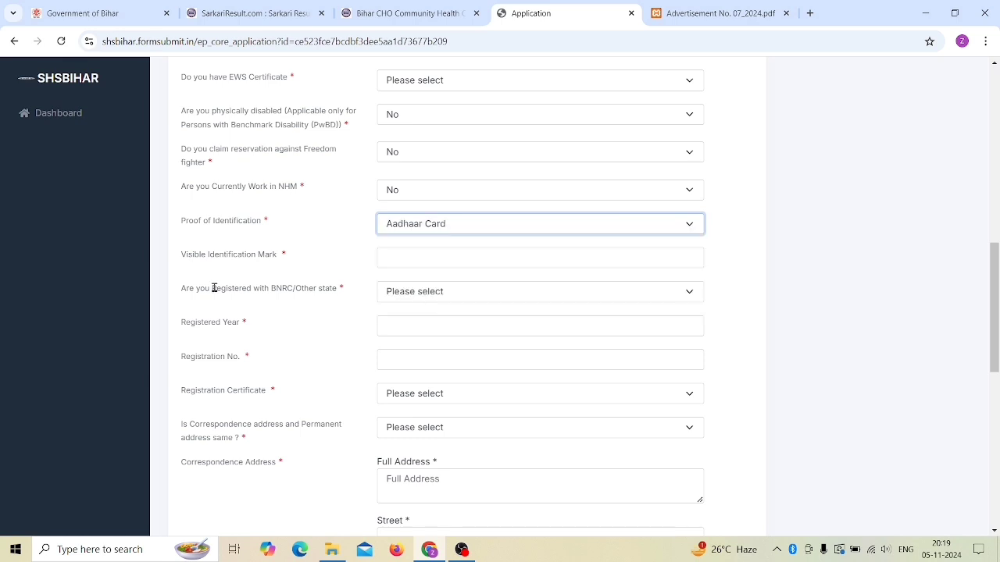
click(388, 255)
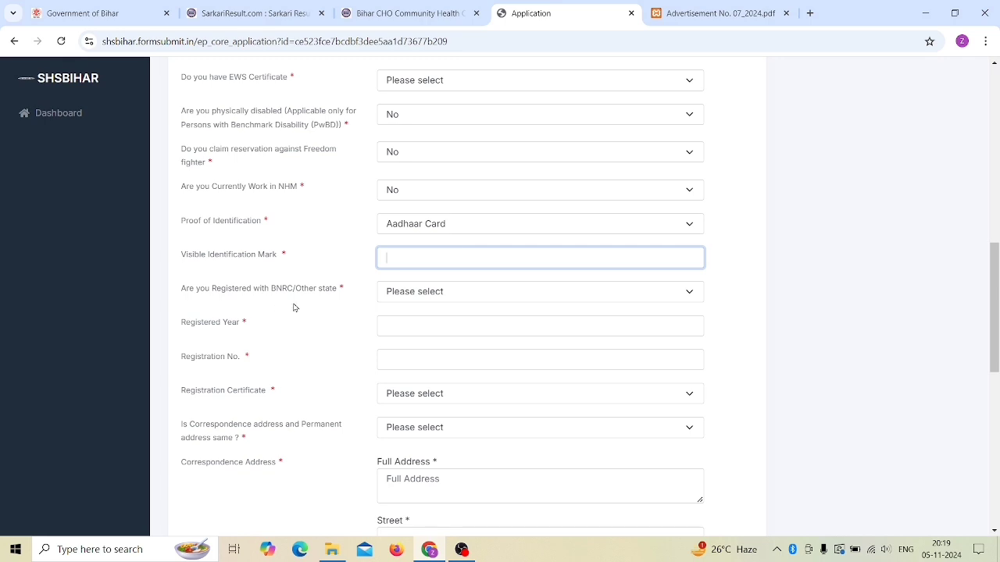
Step: Select BNRC as the registration council, passing the registered year and number fields
click(448, 297)
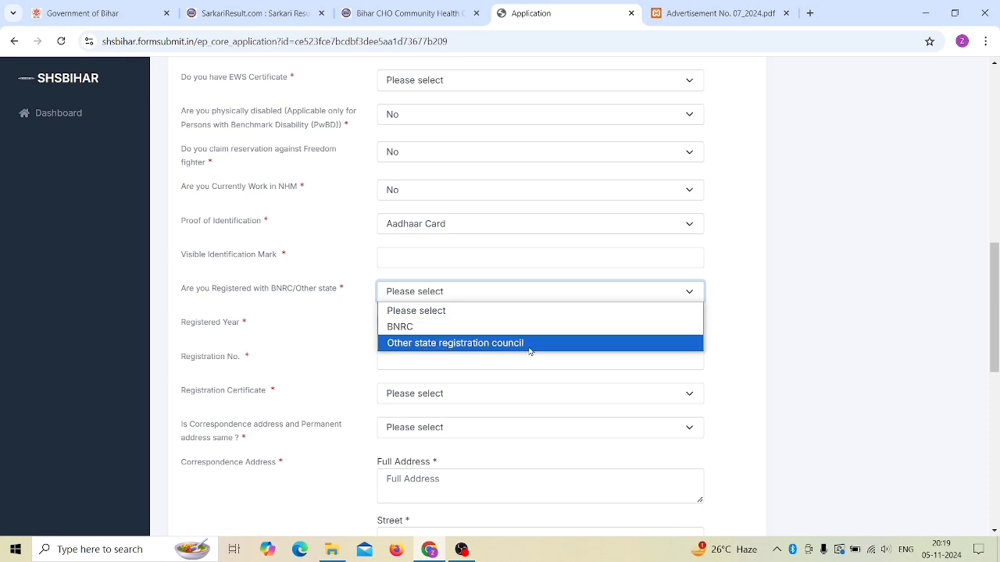
click(428, 327)
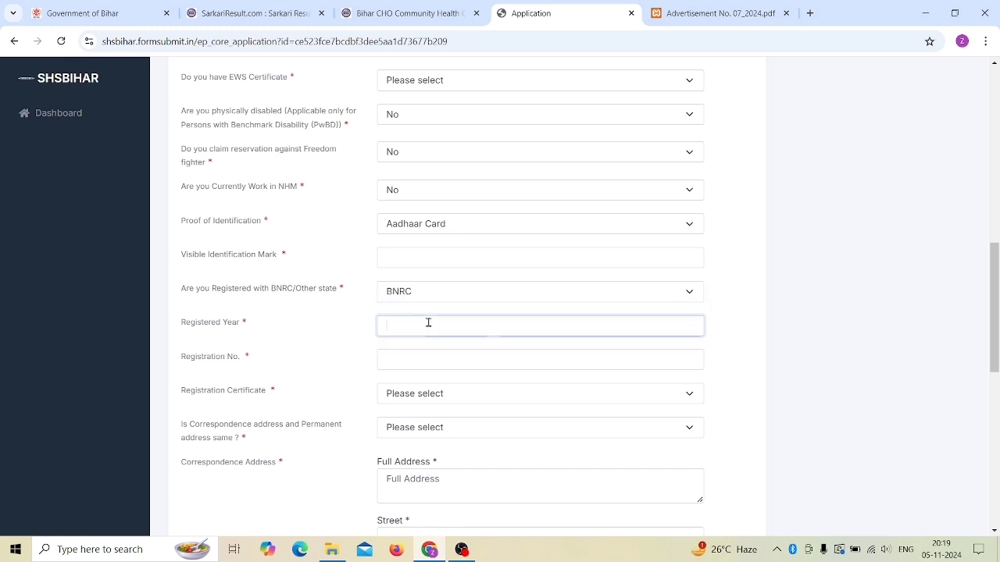
click(428, 323)
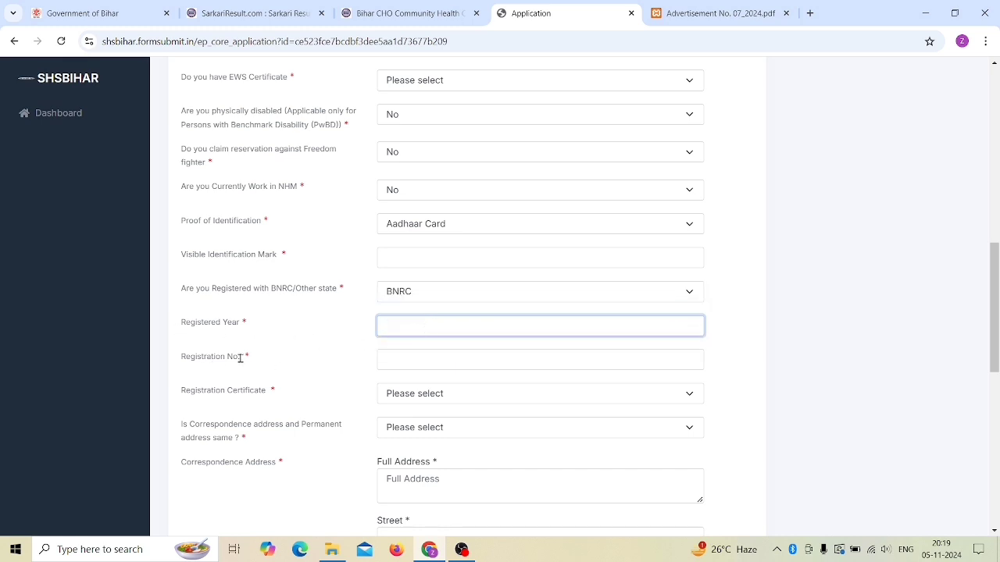
click(425, 362)
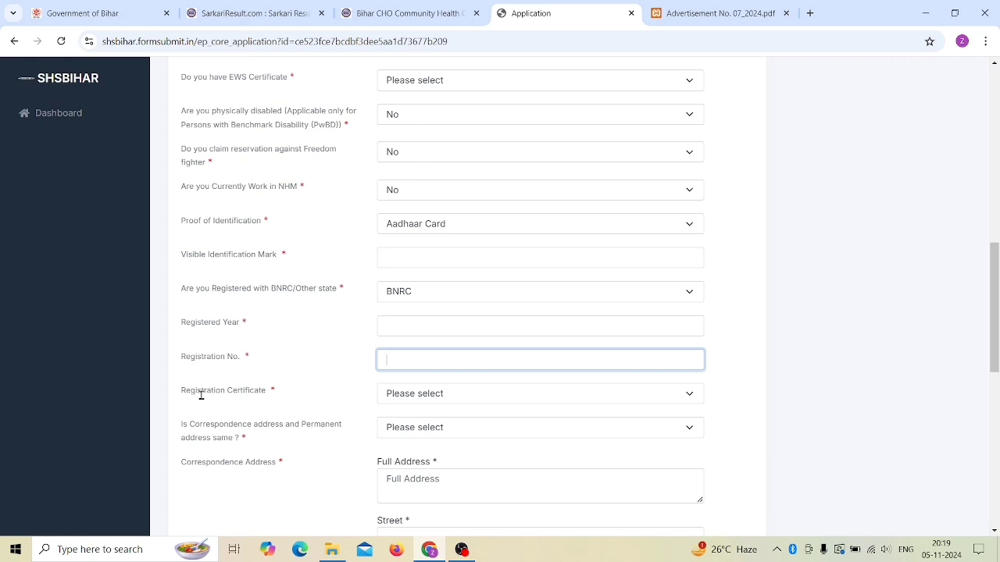
click(406, 397)
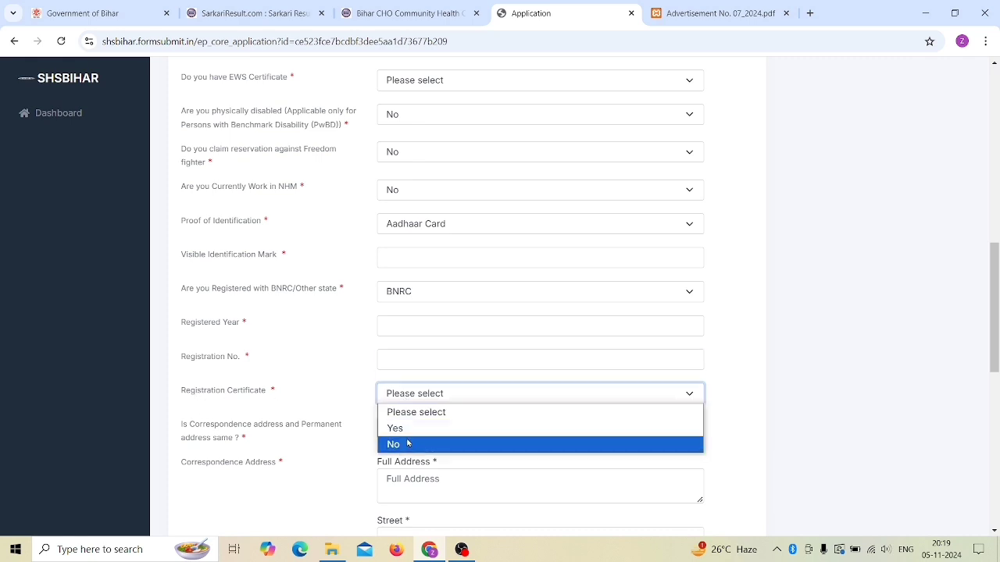
Step: Answer Yes for registration certificate and Yes that both addresses are the same
click(402, 429)
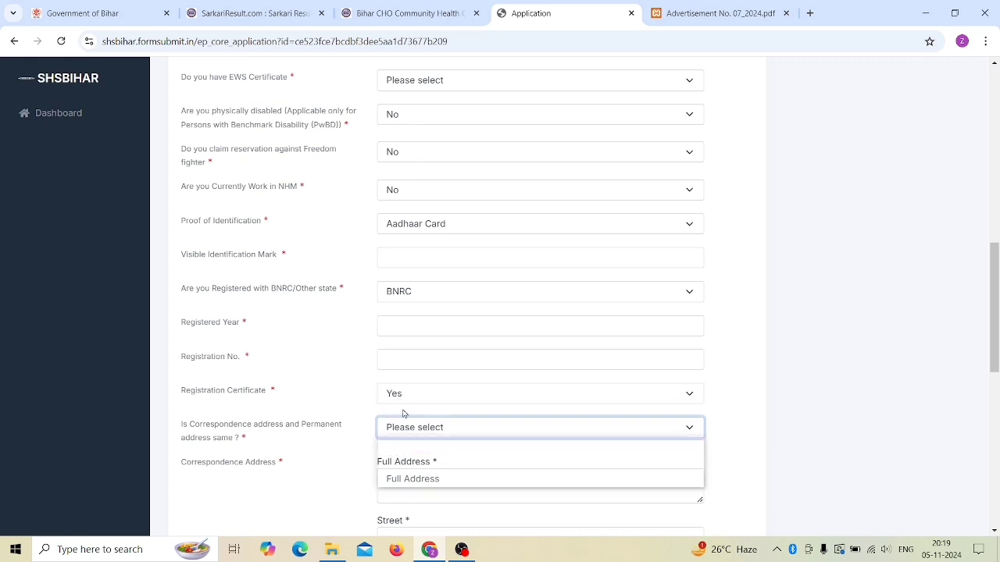
scroll(332, 391, down, 3)
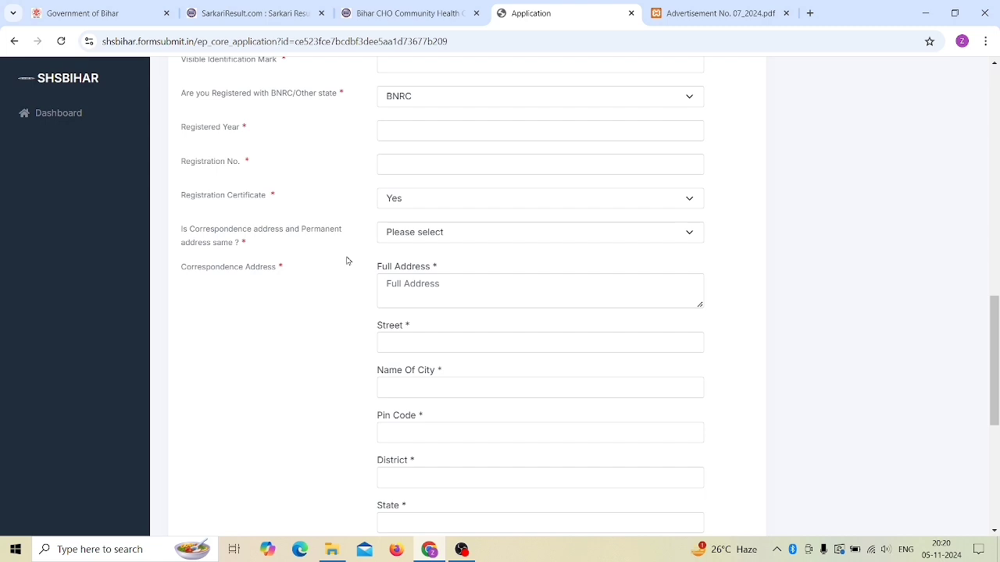
click(404, 241)
click(401, 268)
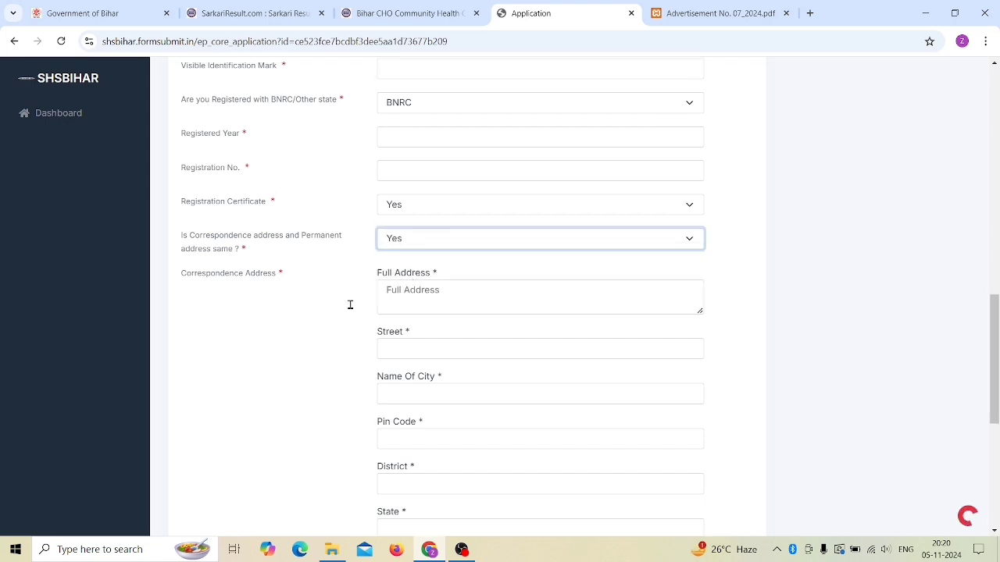
Step: Change the same-address answer to No so separate address blocks appear
scroll(291, 337, down, 2)
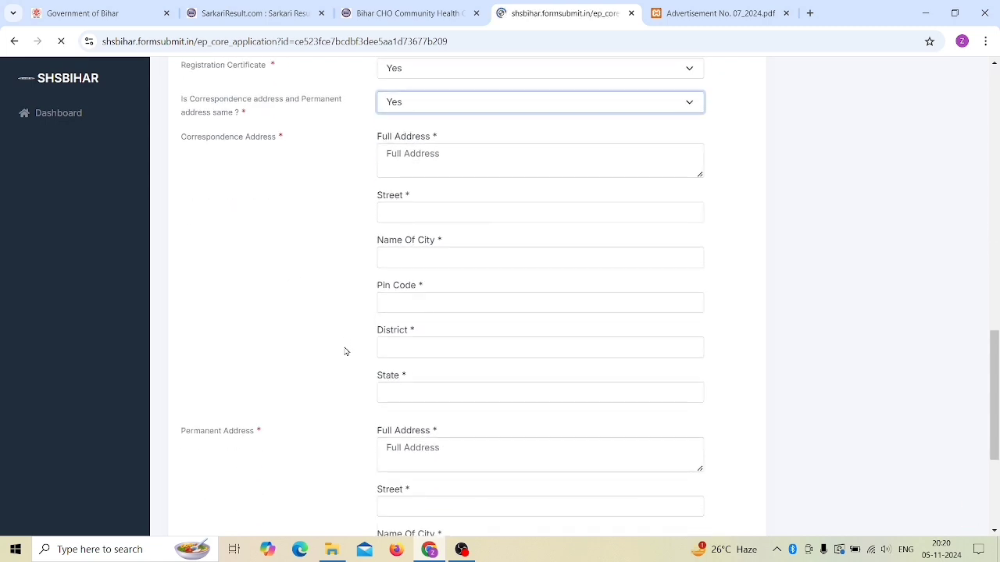
scroll(345, 352, down, 3)
scroll(310, 351, up, 2)
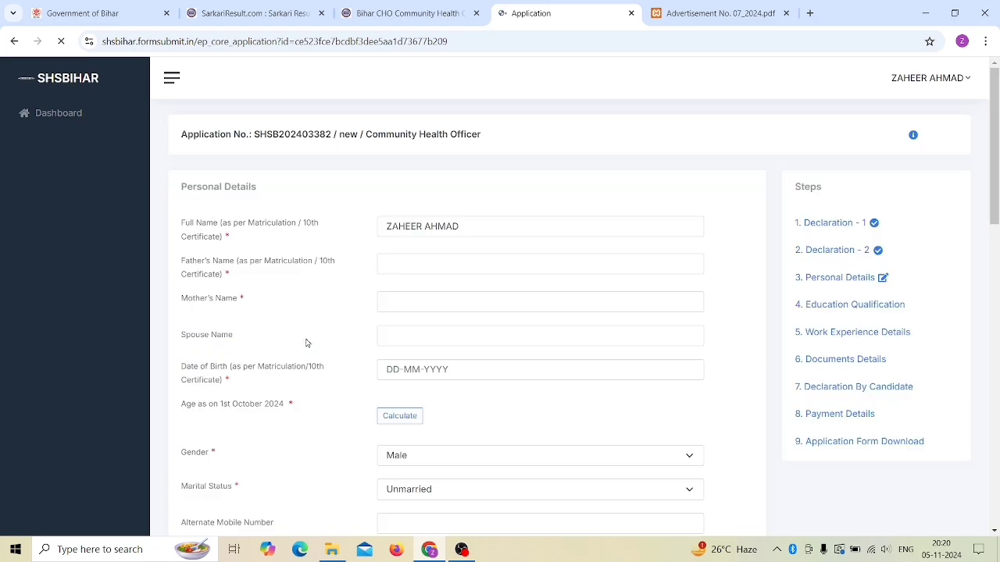
scroll(309, 341, down, 9)
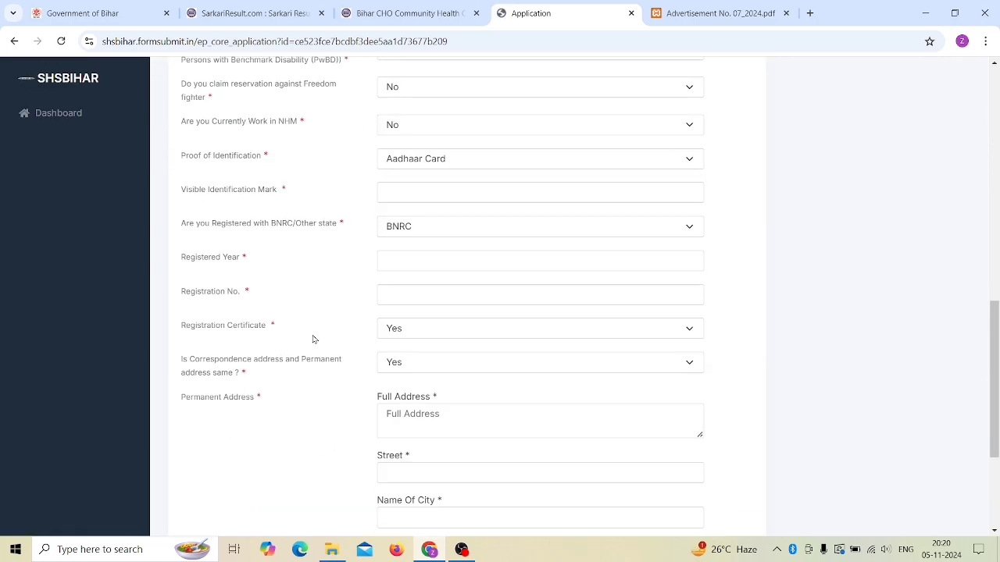
scroll(313, 339, down, 3)
click(405, 160)
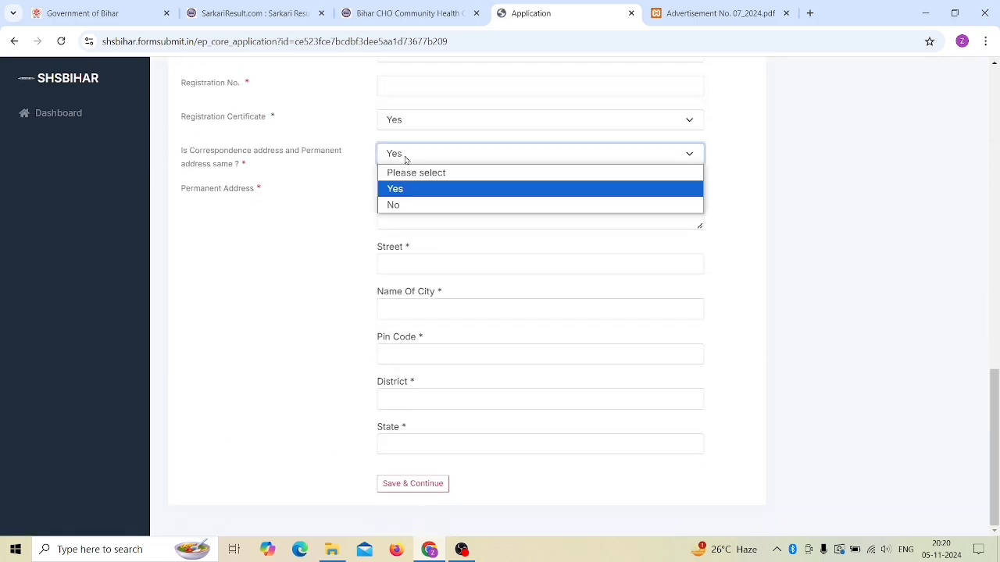
click(493, 204)
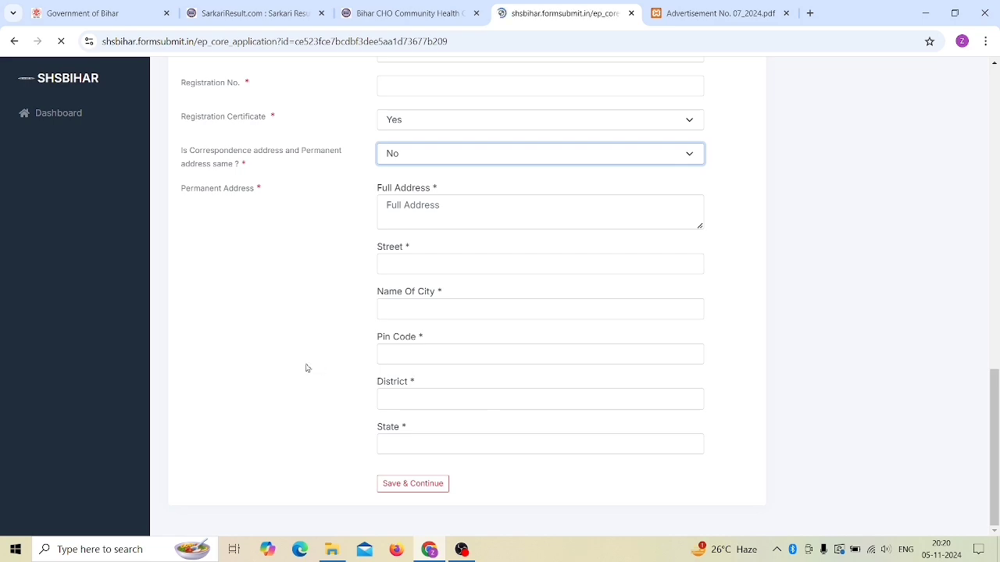
scroll(328, 350, down, 6)
scroll(350, 339, down, 10)
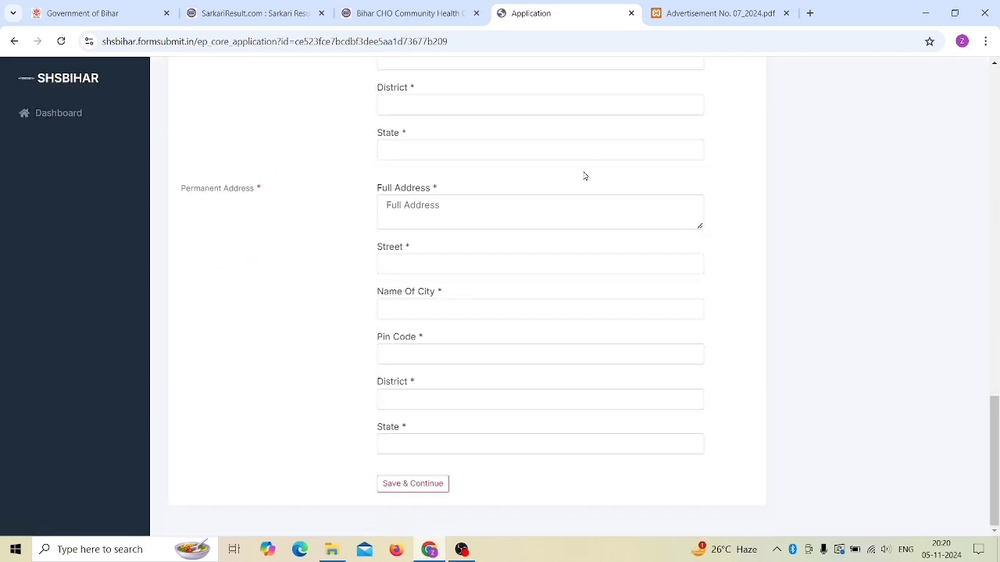
scroll(317, 328, up, 3)
scroll(317, 329, up, 2)
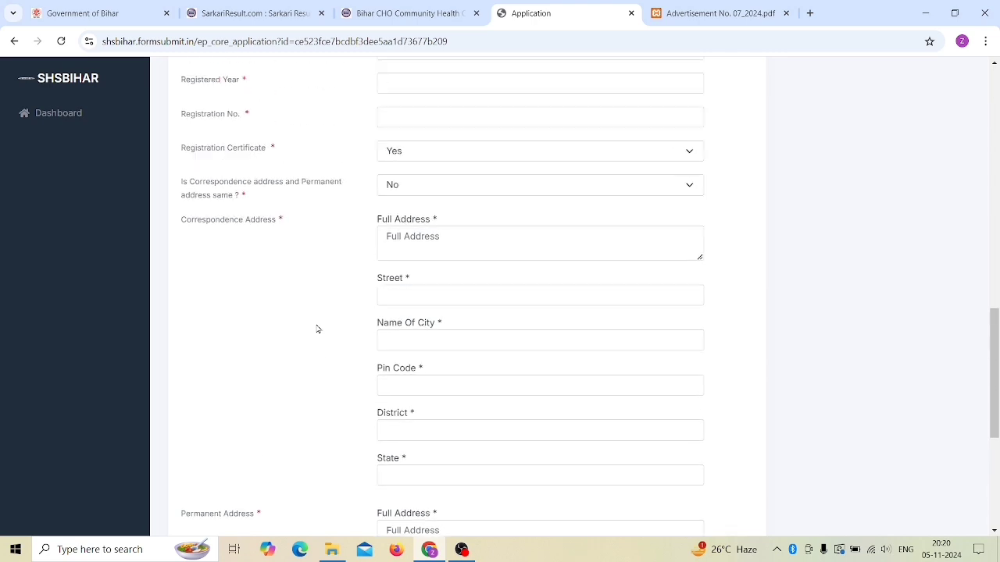
click(429, 248)
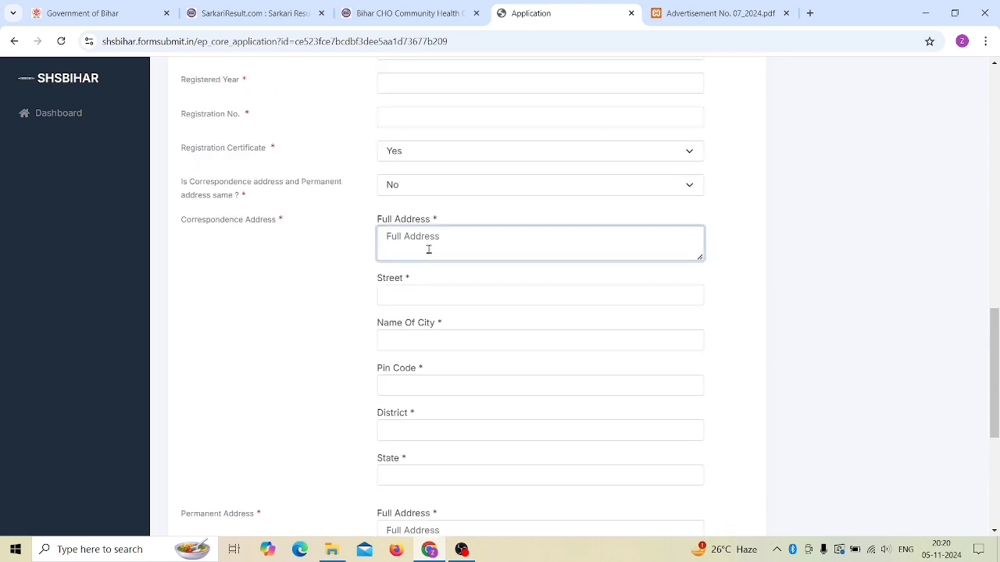
text(Vl)
text(LL PST)
text(OST)
click(426, 291)
text(BIHAR)
key(Tab)
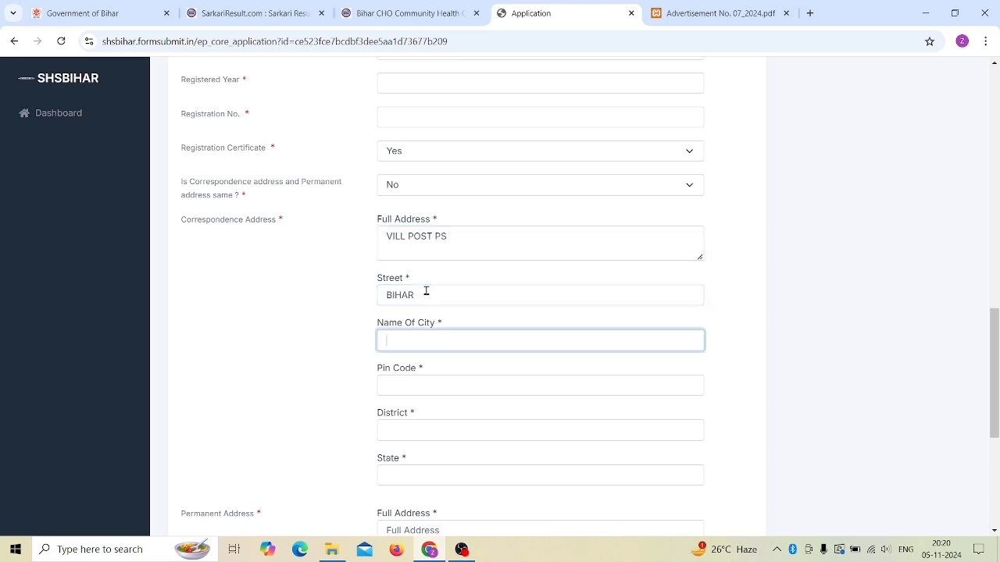
text(SIWAN)
key(Tab)
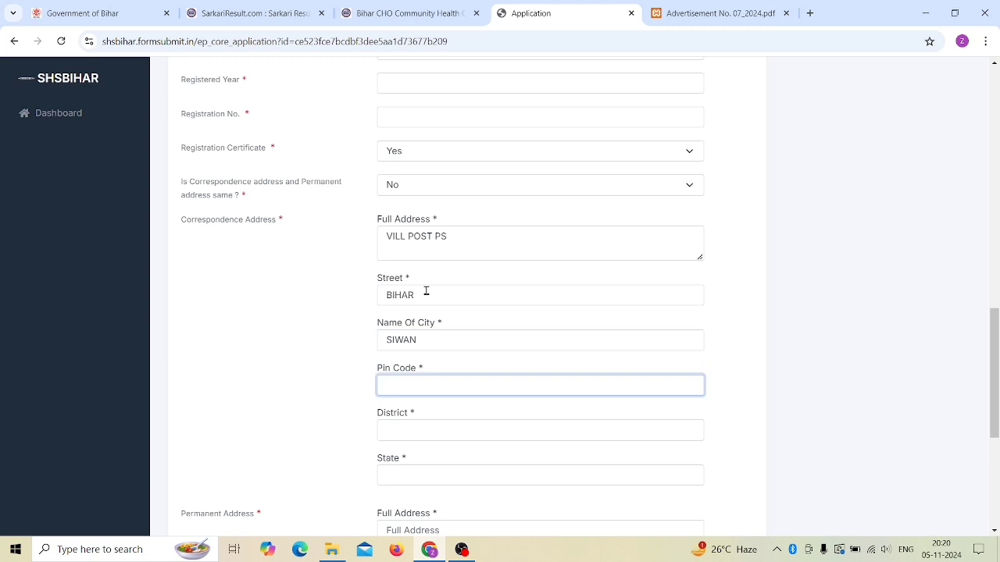
scroll(456, 382, down, 1)
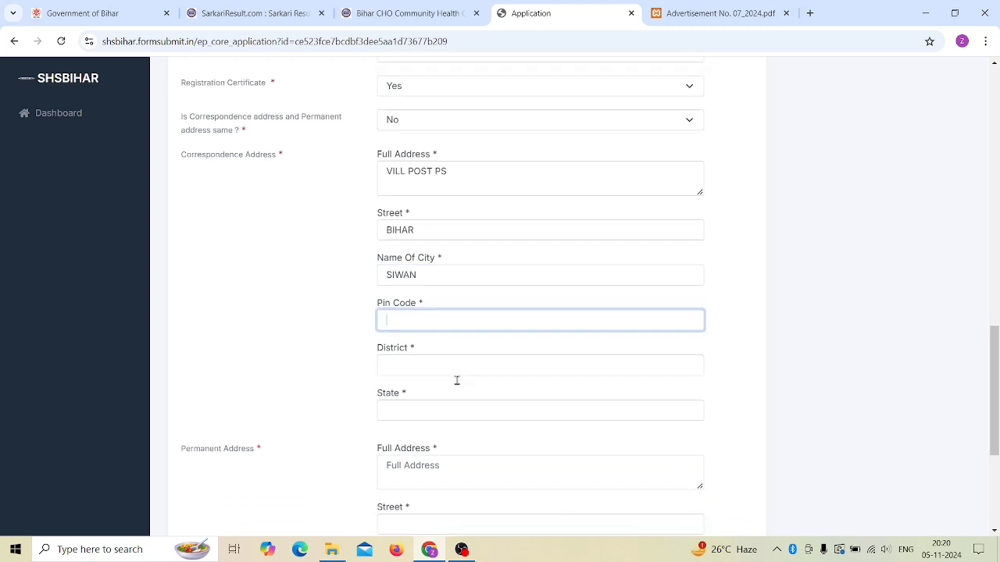
click(438, 369)
text(SIWA)
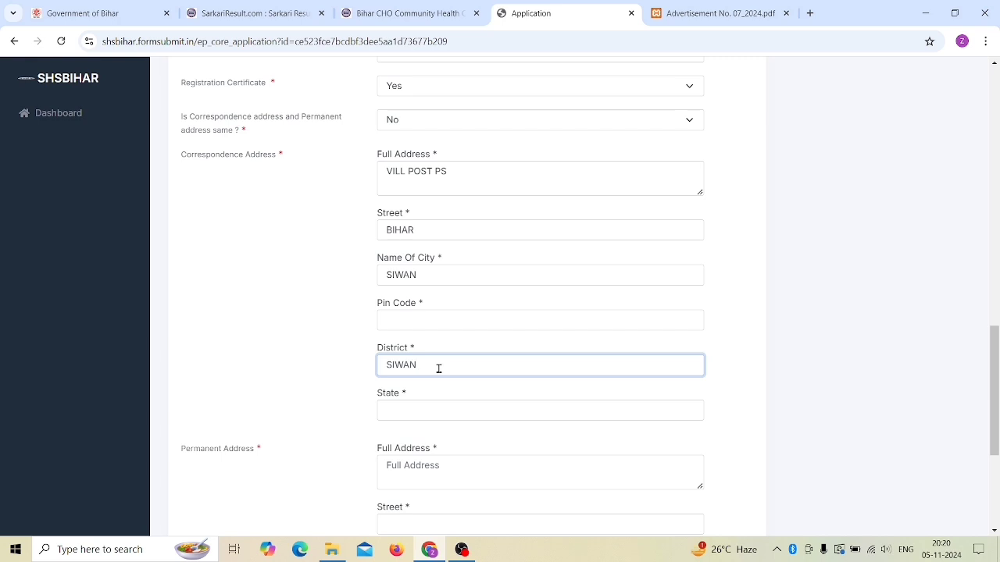
text(N)
Step: Save the personal details and continue to Education Qualification
scroll(479, 335, down, 2)
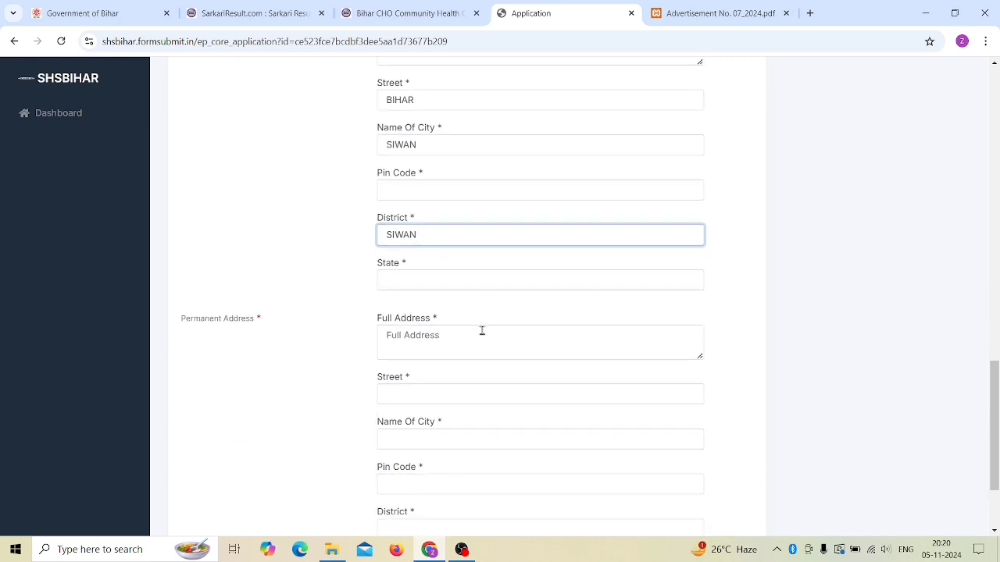
scroll(481, 331, down, 2)
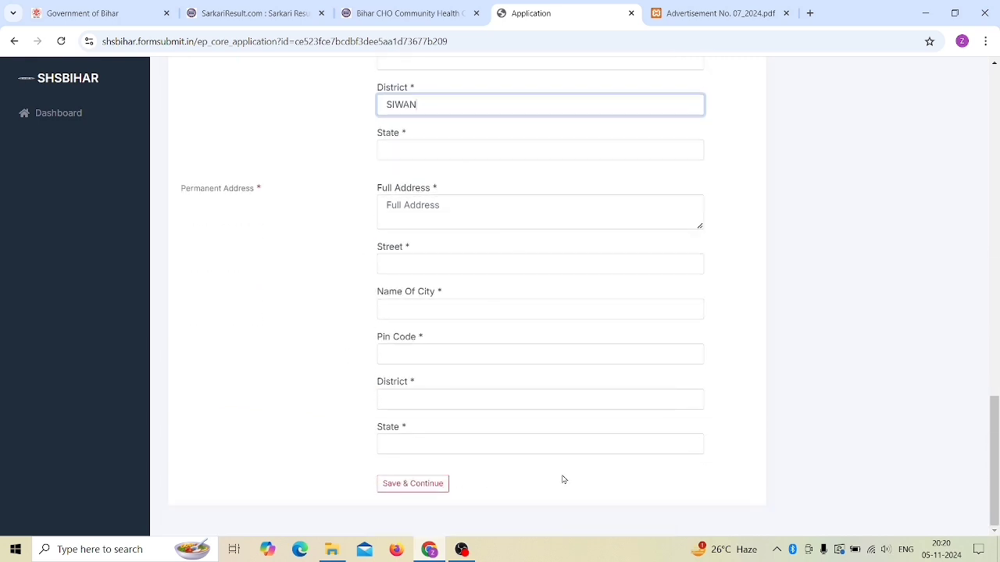
scroll(426, 323, up, 9)
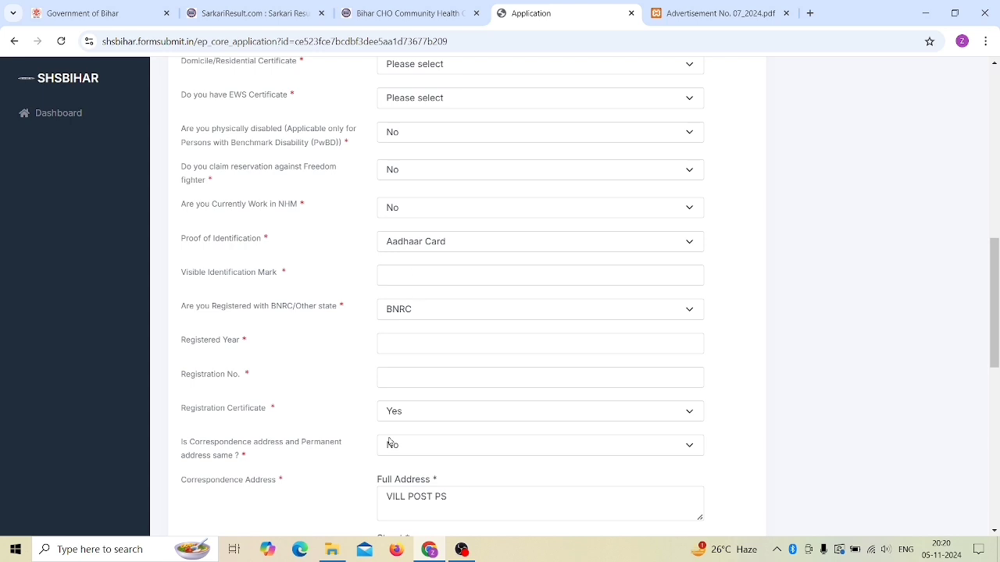
scroll(390, 442, down, 6)
scroll(516, 427, down, 3)
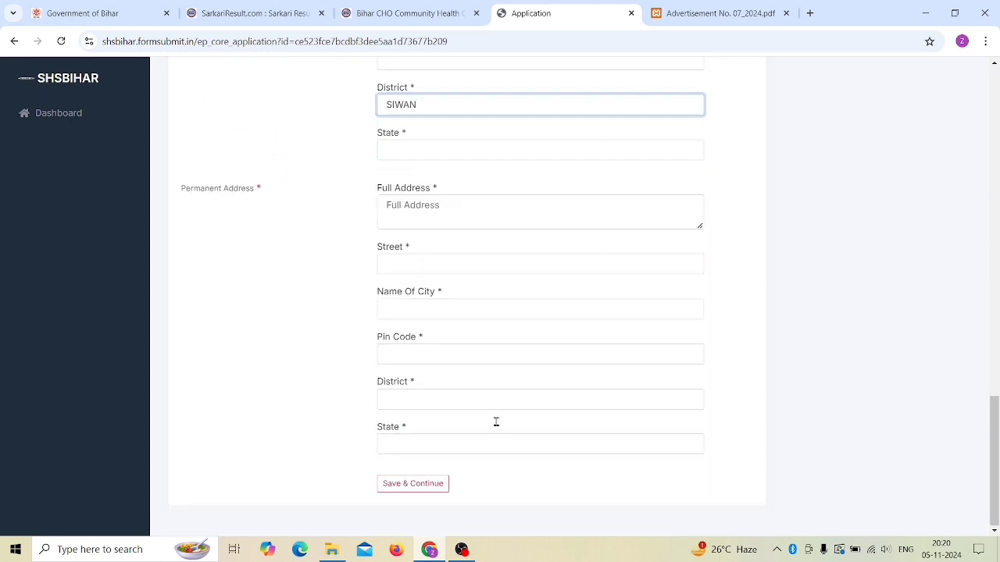
click(420, 485)
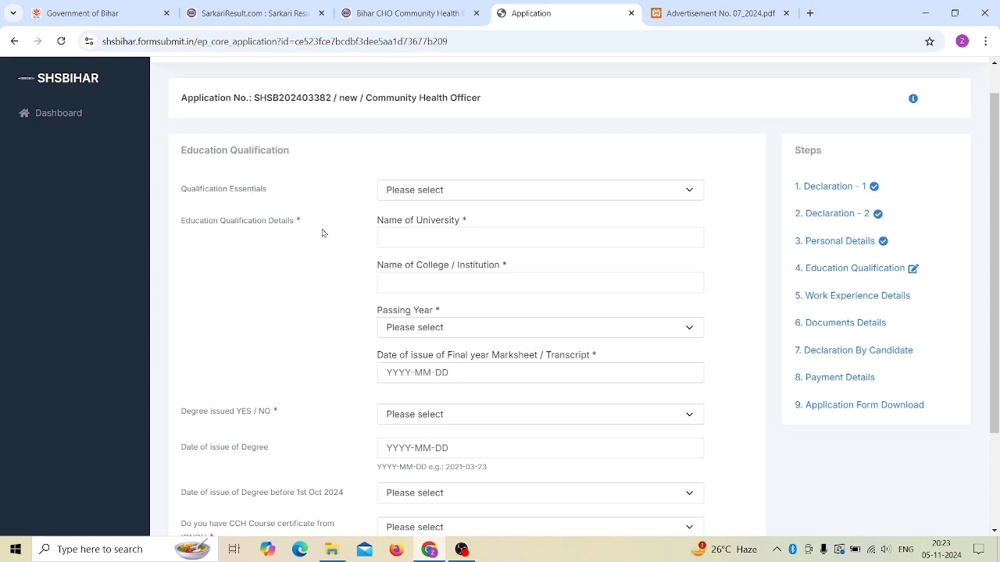
Step: Choose 'B.sc ( Nursing) with CCH course' as the essential qualification
click(412, 191)
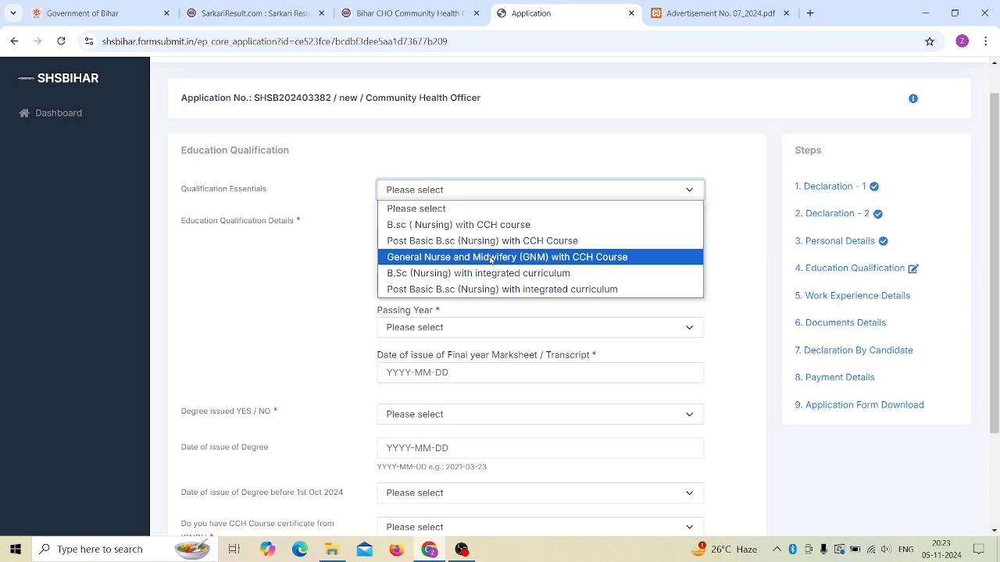
click(478, 227)
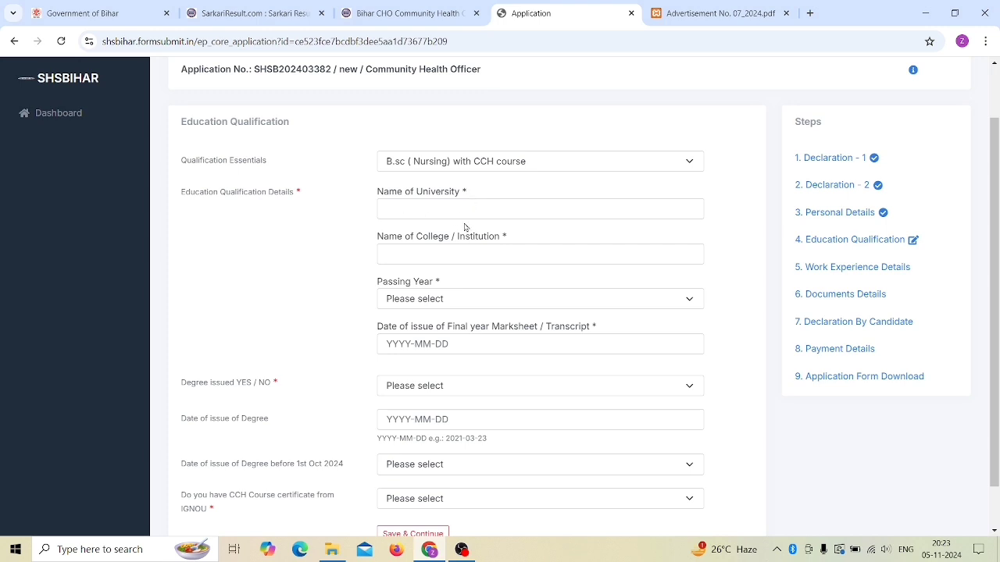
click(431, 209)
click(422, 257)
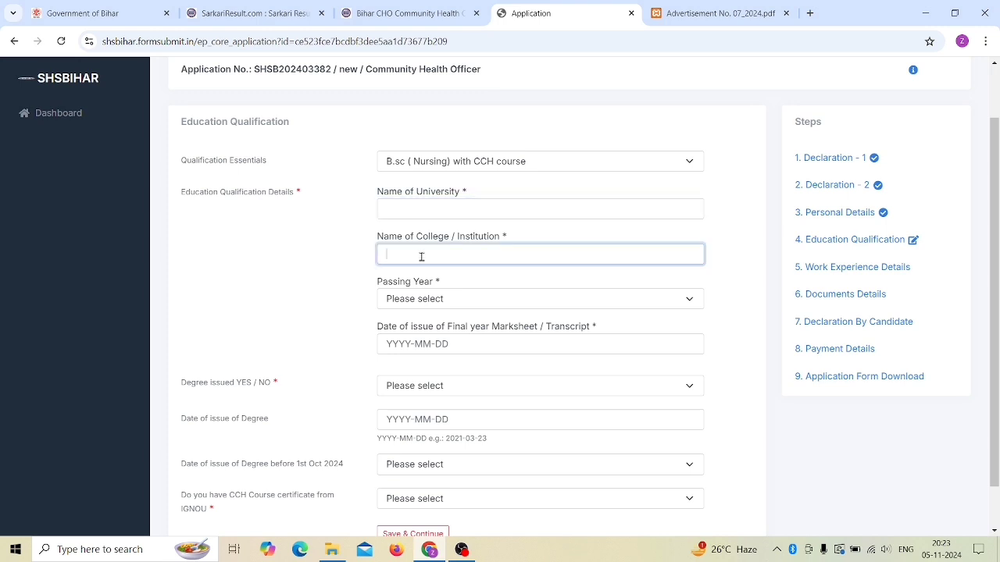
Step: Set the passing year to 2008, leaving the marksheet issue date empty
click(430, 301)
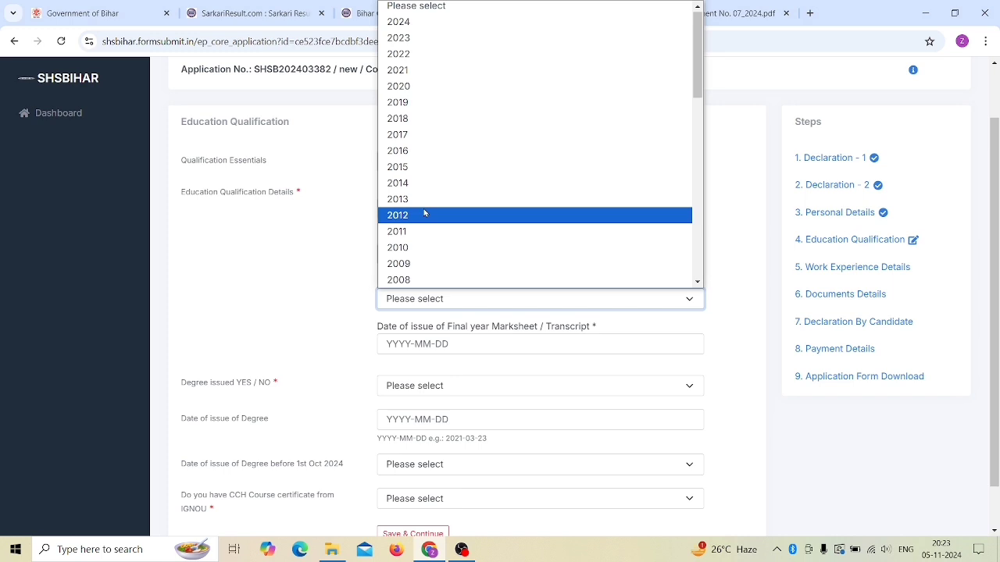
click(416, 280)
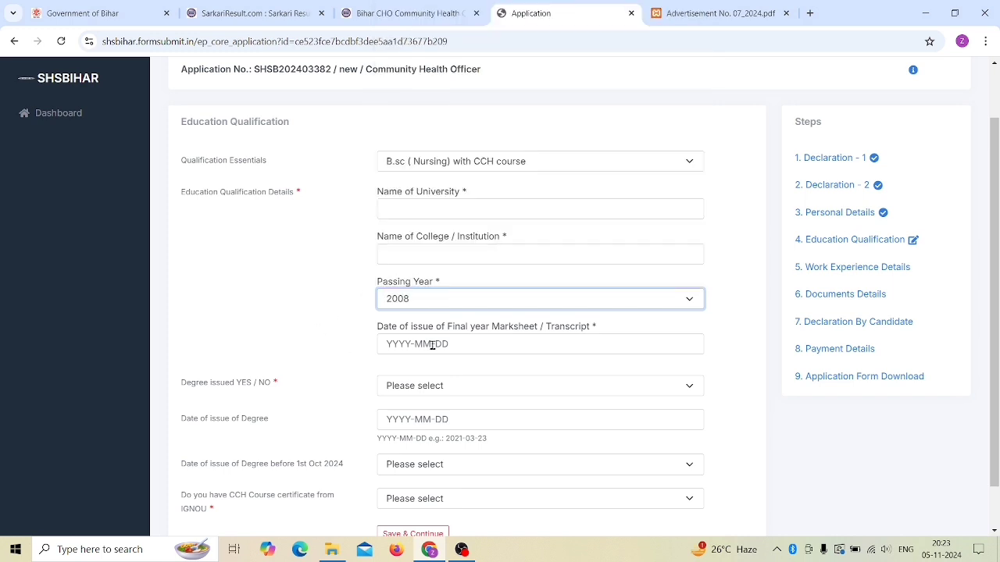
click(474, 344)
click(426, 187)
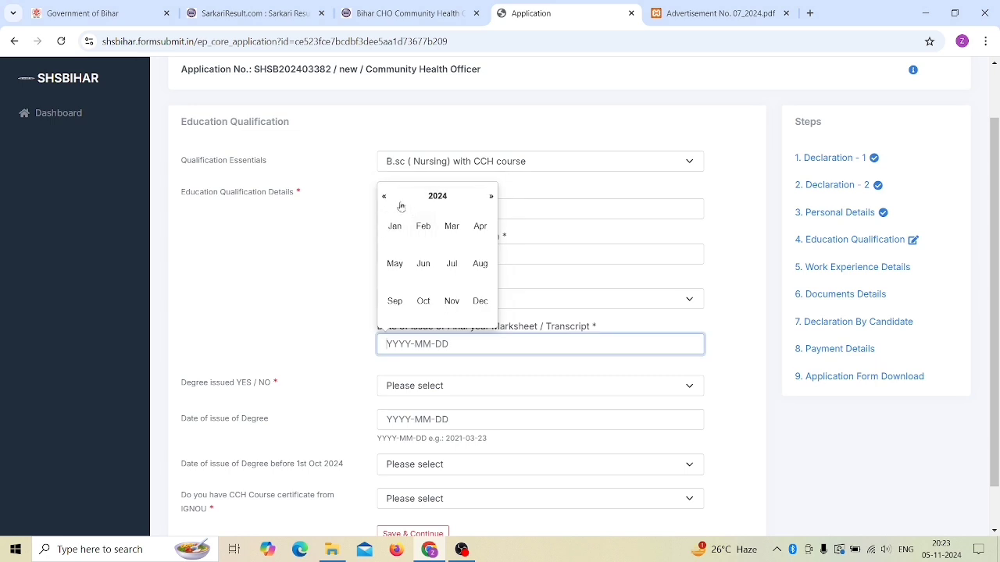
click(311, 297)
scroll(309, 295, down, 1)
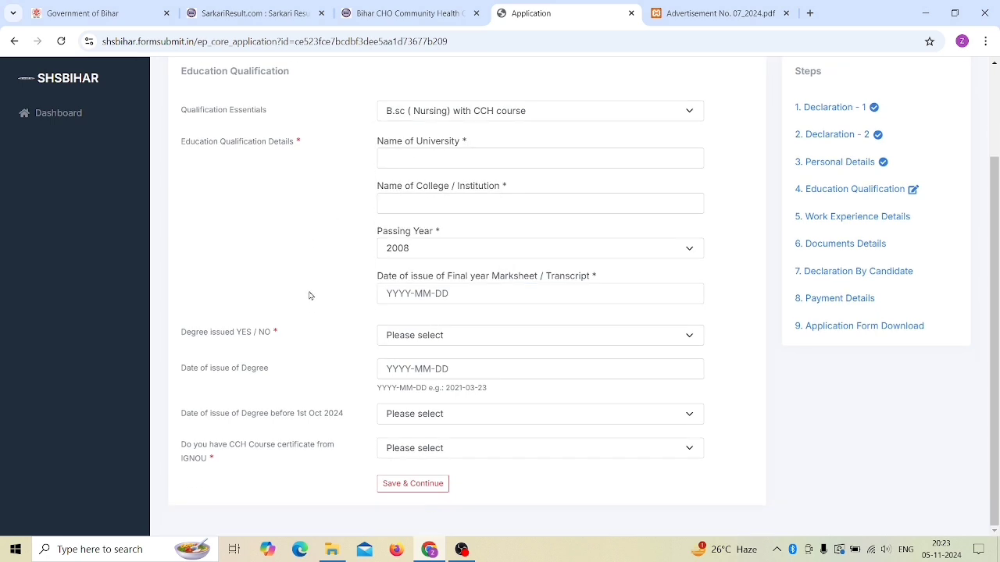
Step: Toggle degree issued between No and Yes, and answer No for the IGNOU CCH certificate
click(426, 339)
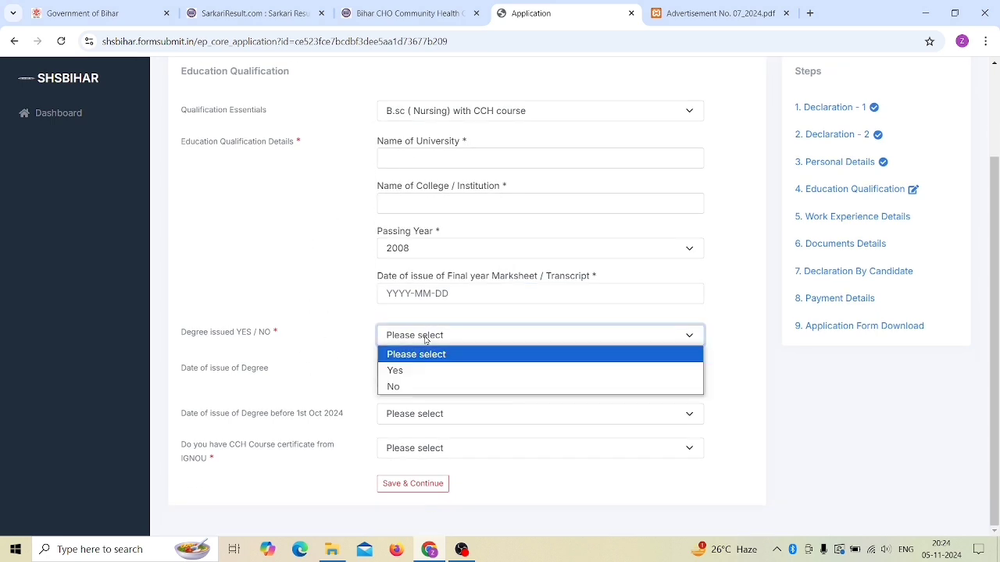
click(420, 387)
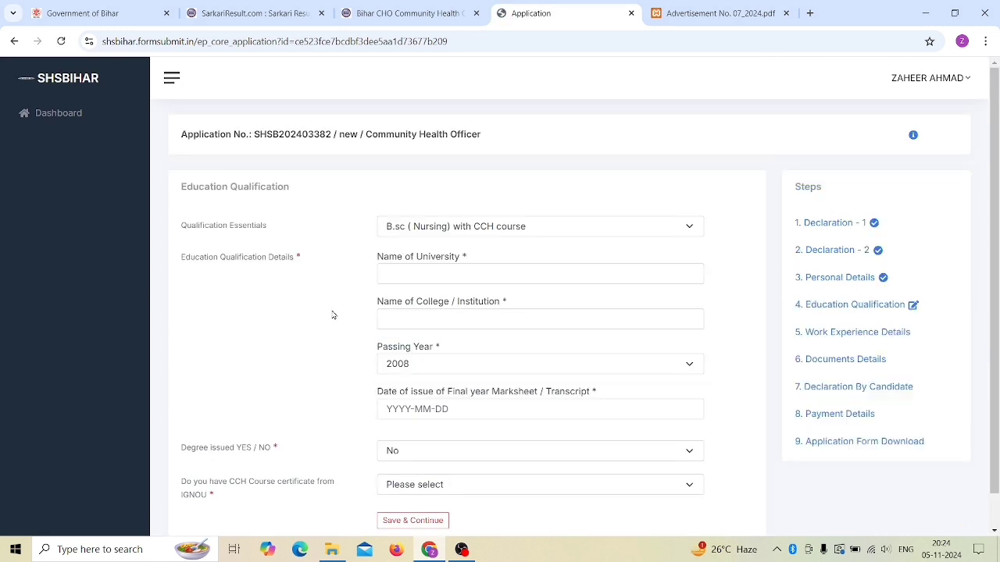
scroll(331, 313, down, 1)
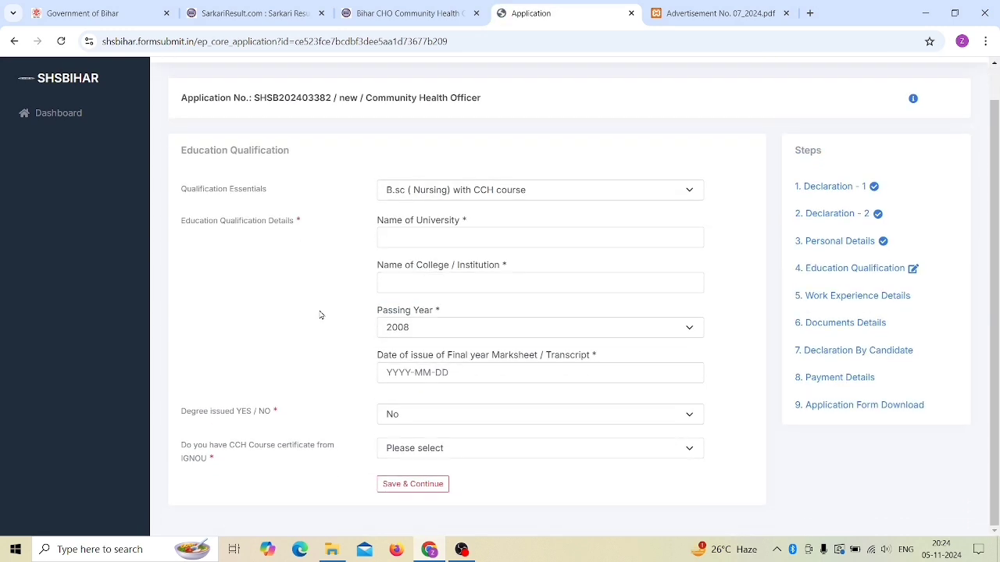
click(429, 415)
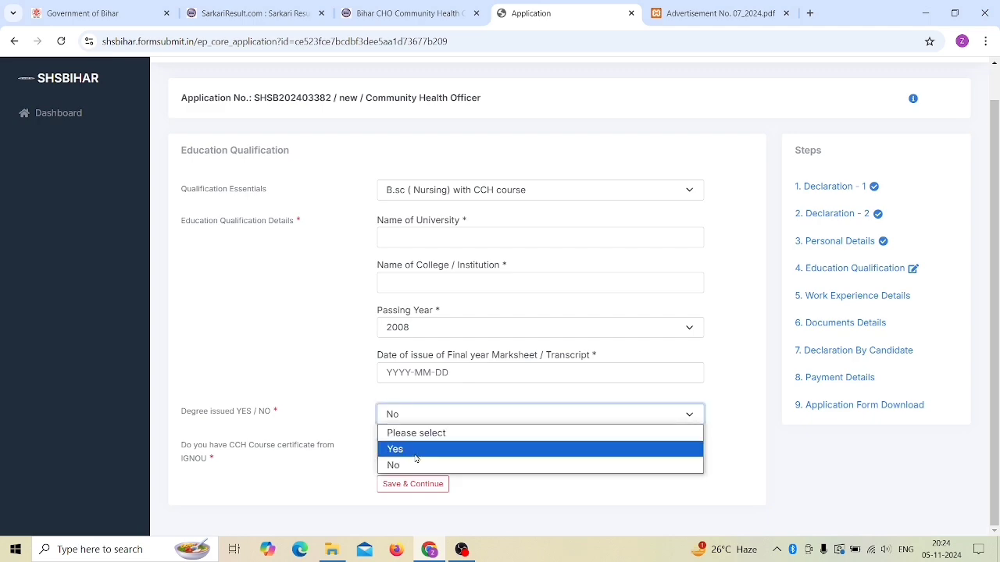
click(416, 446)
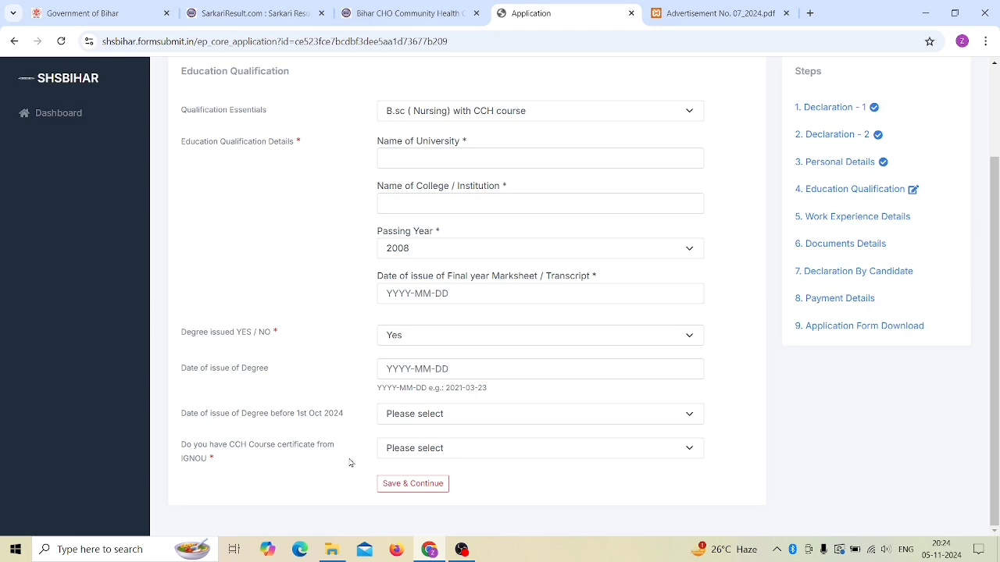
click(435, 454)
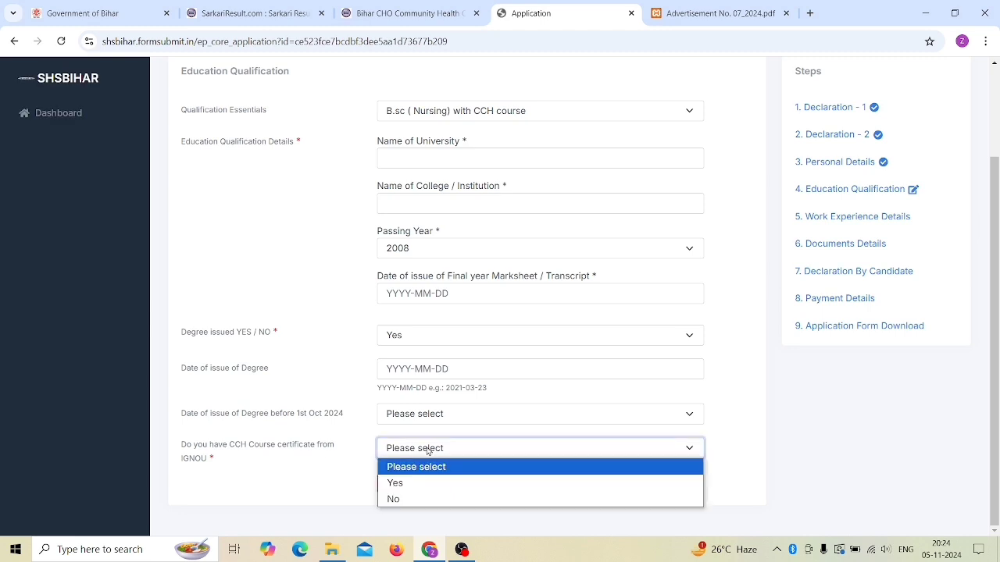
click(420, 500)
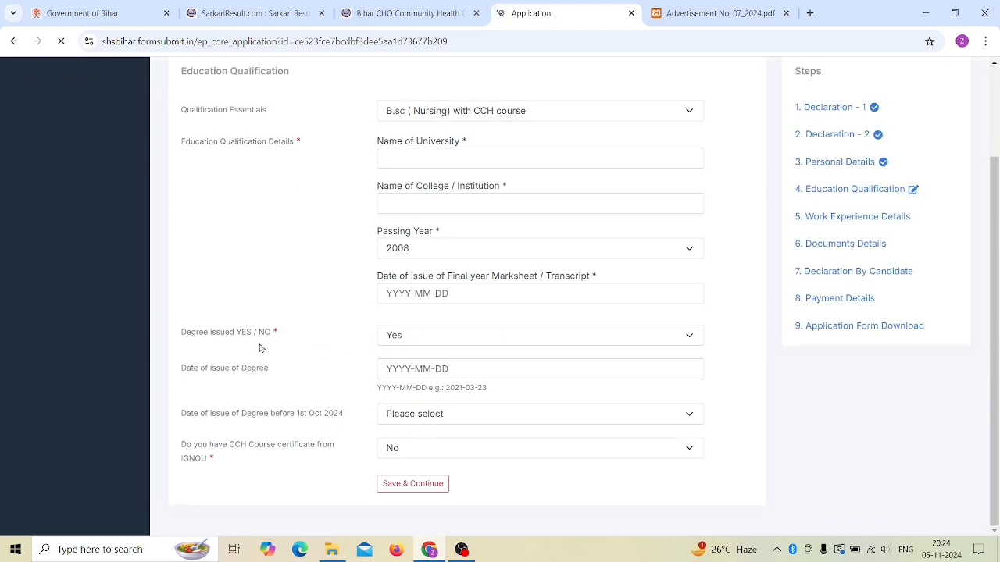
Step: Set degree issued back to No, leaving the degree issue date empty
click(446, 371)
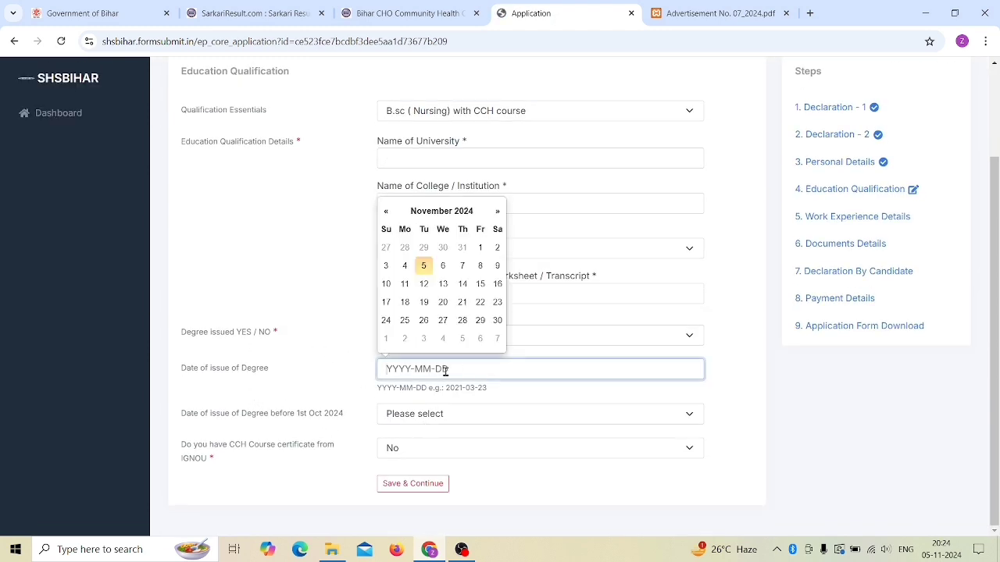
click(352, 317)
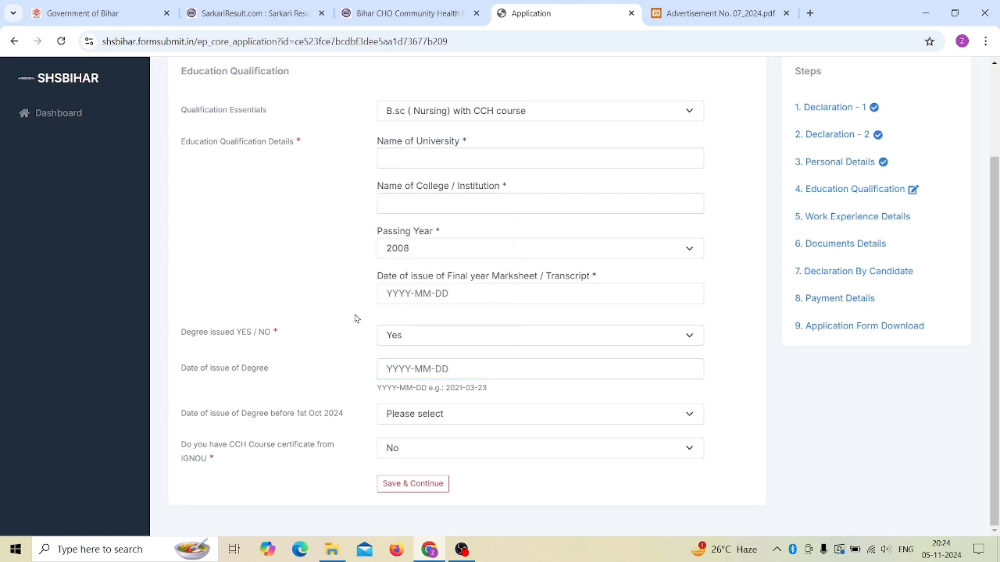
click(429, 337)
click(421, 385)
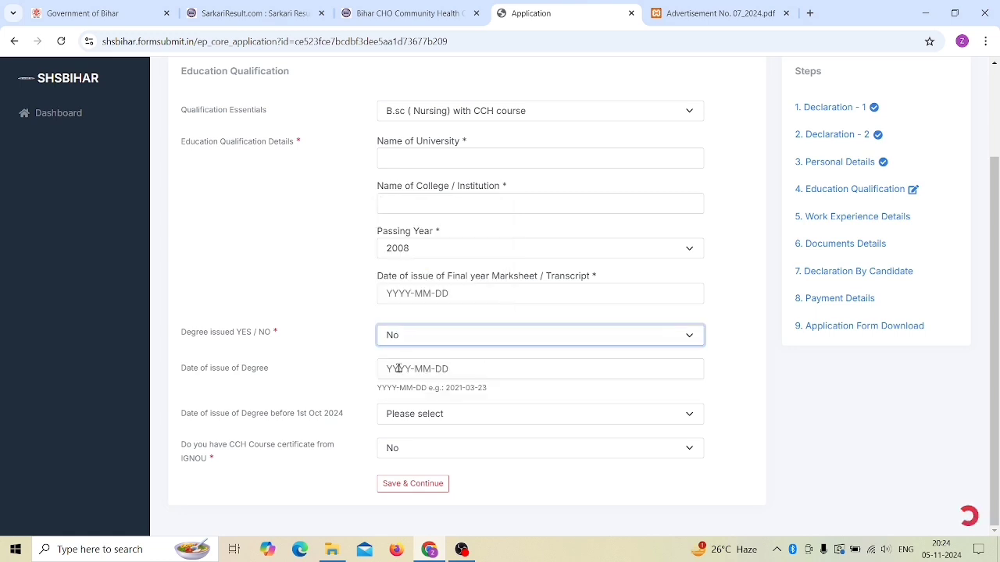
scroll(461, 406, down, 1)
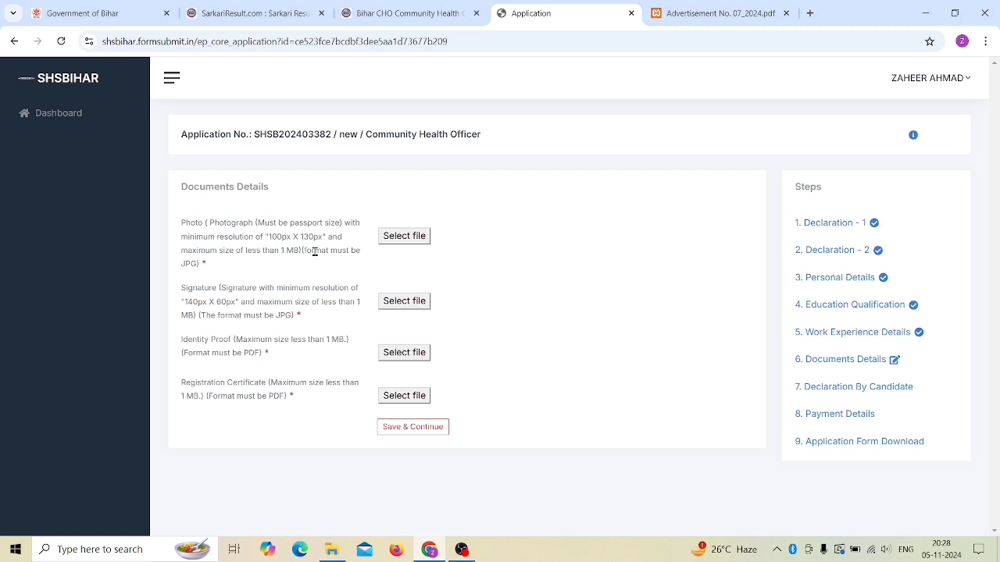
Step: Highlight the photo and signature resolution and size requirements on Documents Details
drag(268, 238, 344, 240)
click(468, 255)
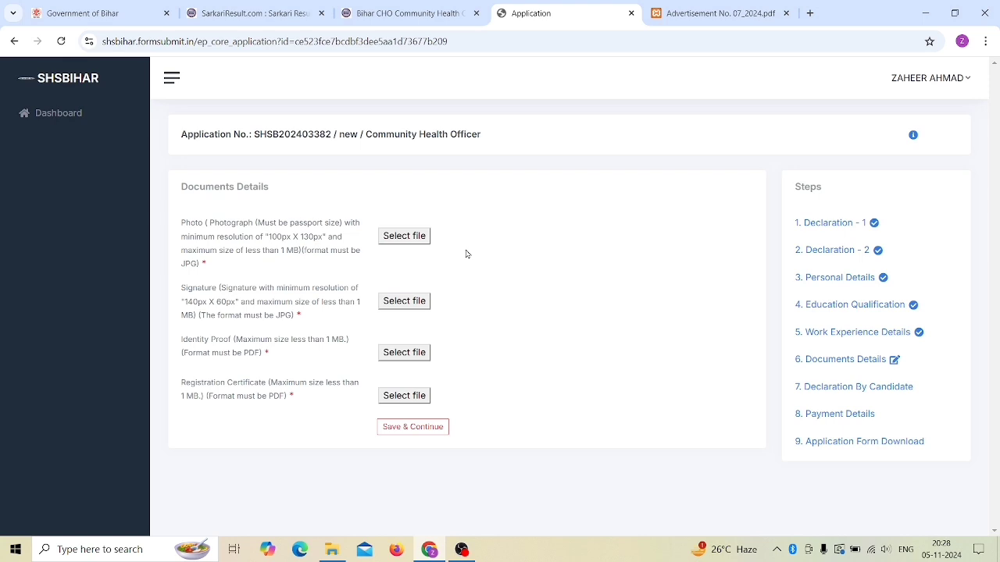
double_click(288, 338)
click(219, 311)
drag(184, 302, 247, 304)
click(331, 317)
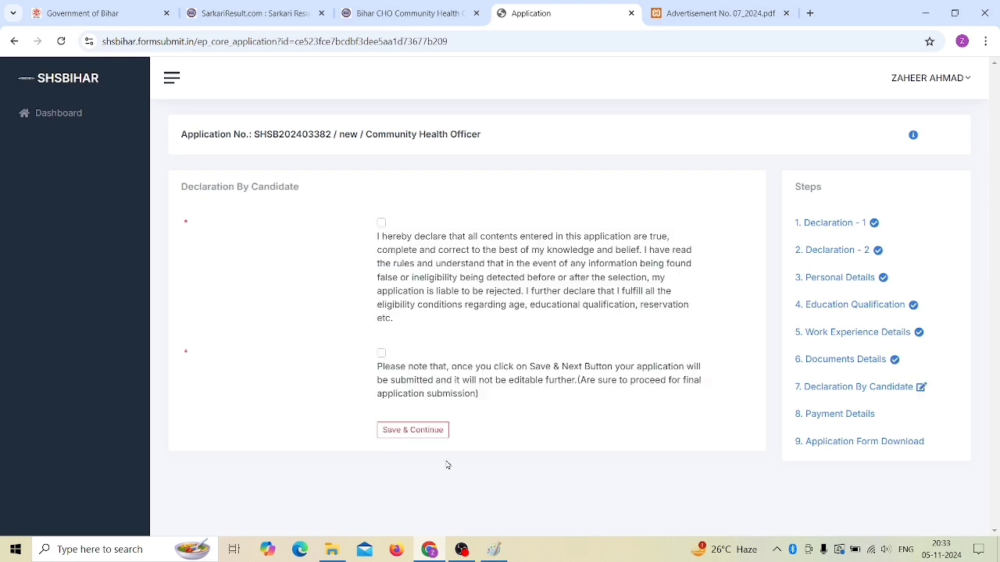
Step: Tick both Declaration By Candidate statements and save, reaching the Rs. 500 Payment Details page
click(382, 223)
click(381, 353)
click(412, 430)
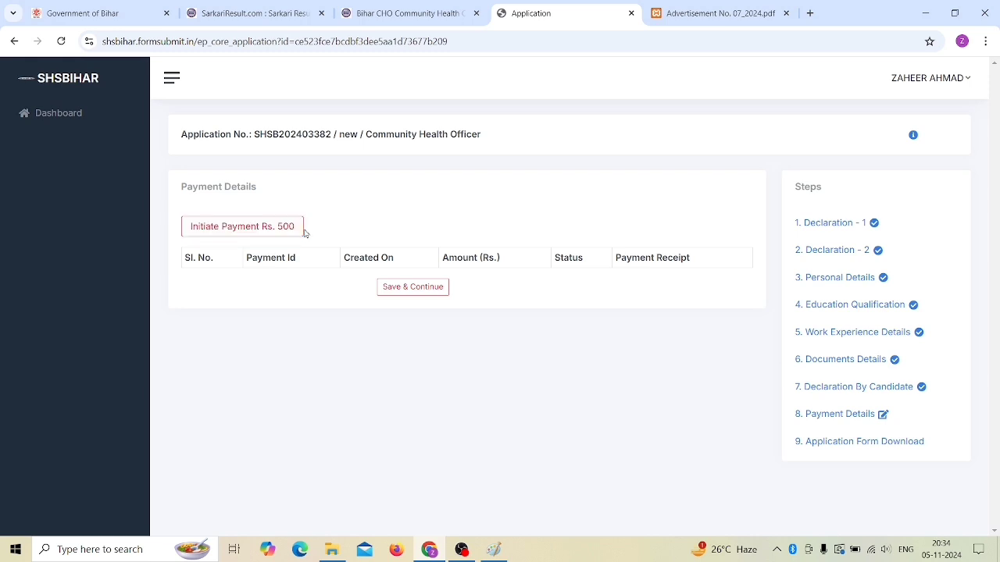
click(410, 290)
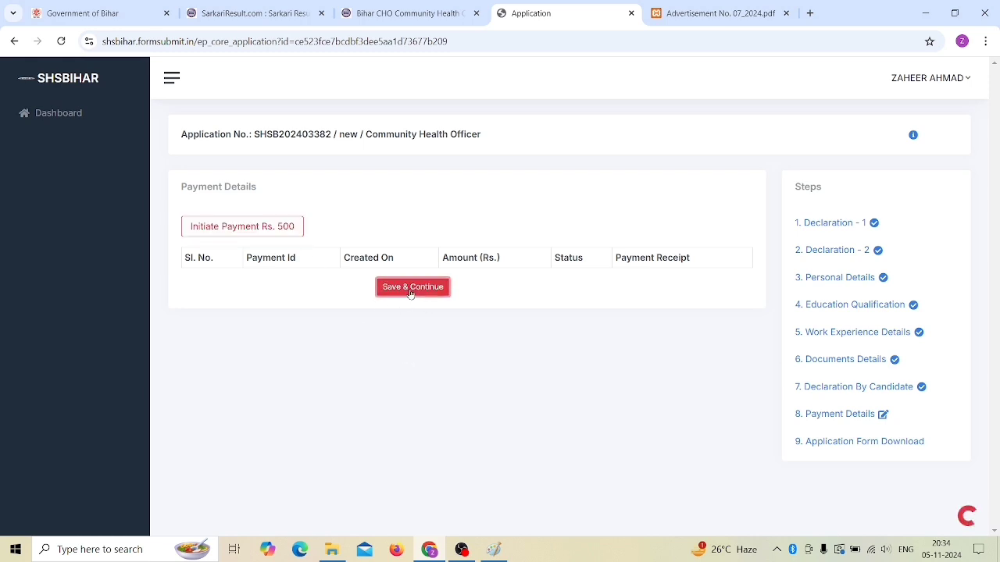